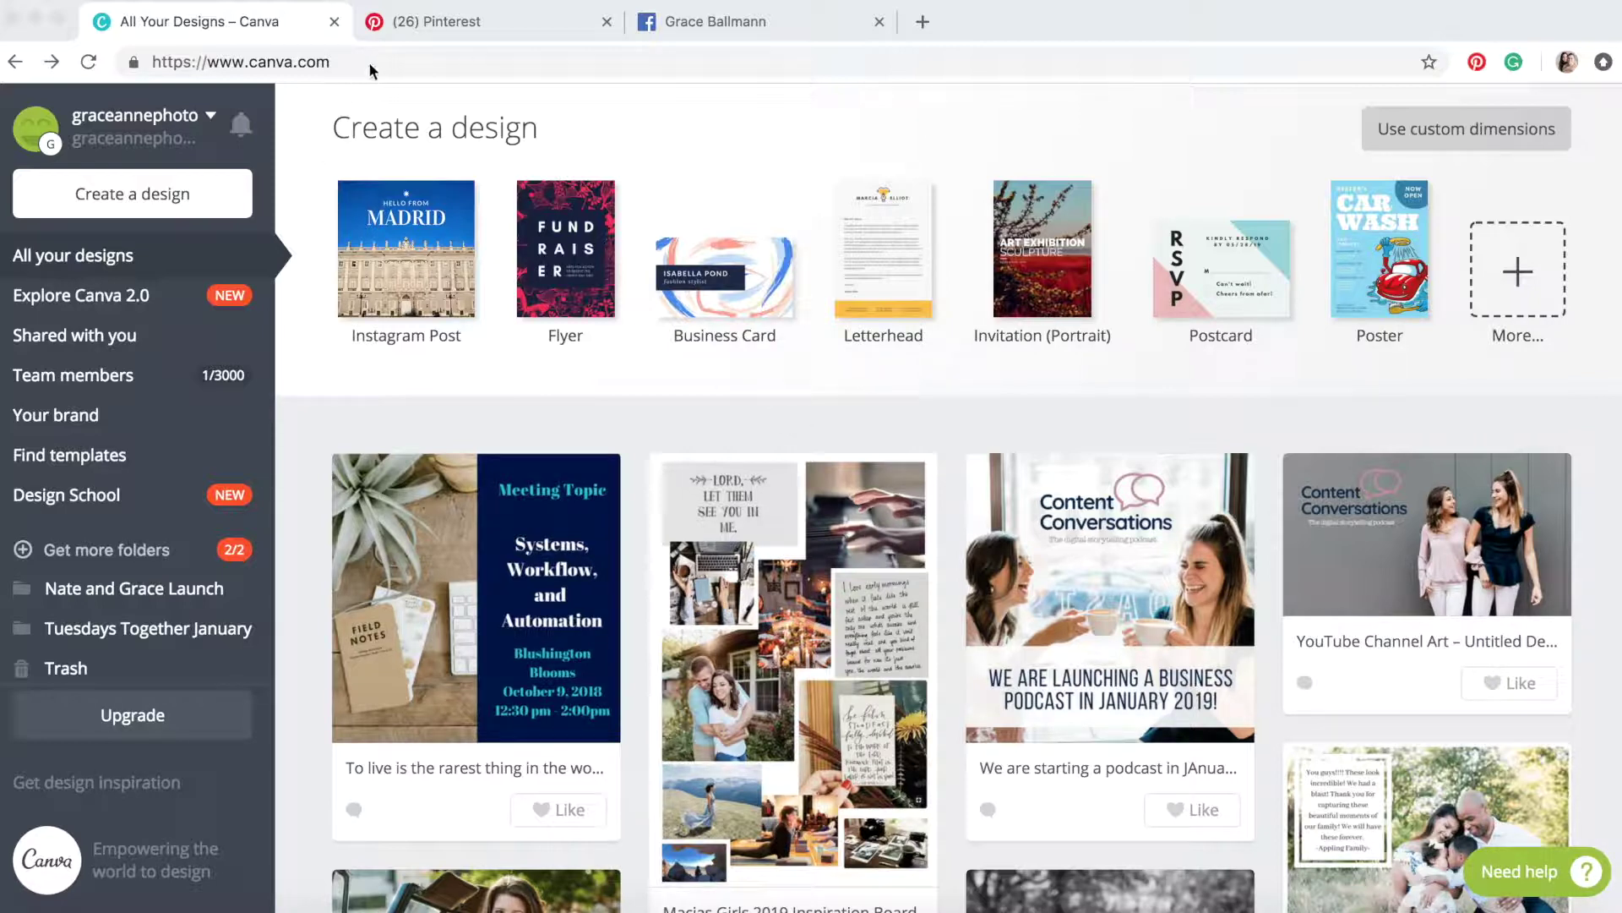
Open Canva's full catalogue of design types via 'Create a design'.
click(273, 62)
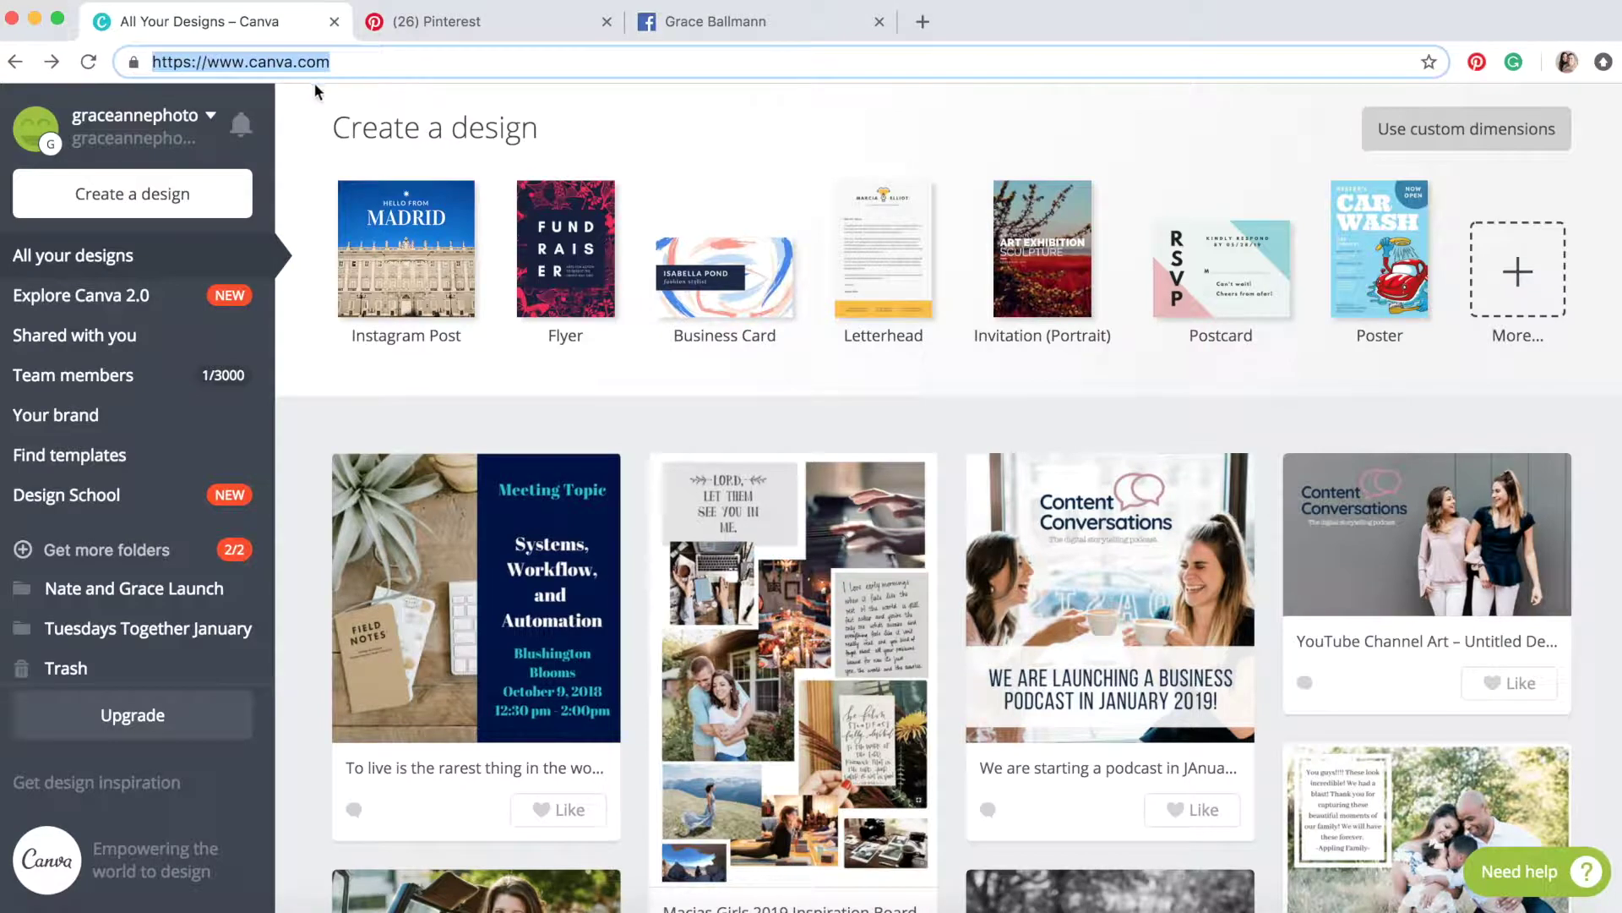
click(357, 63)
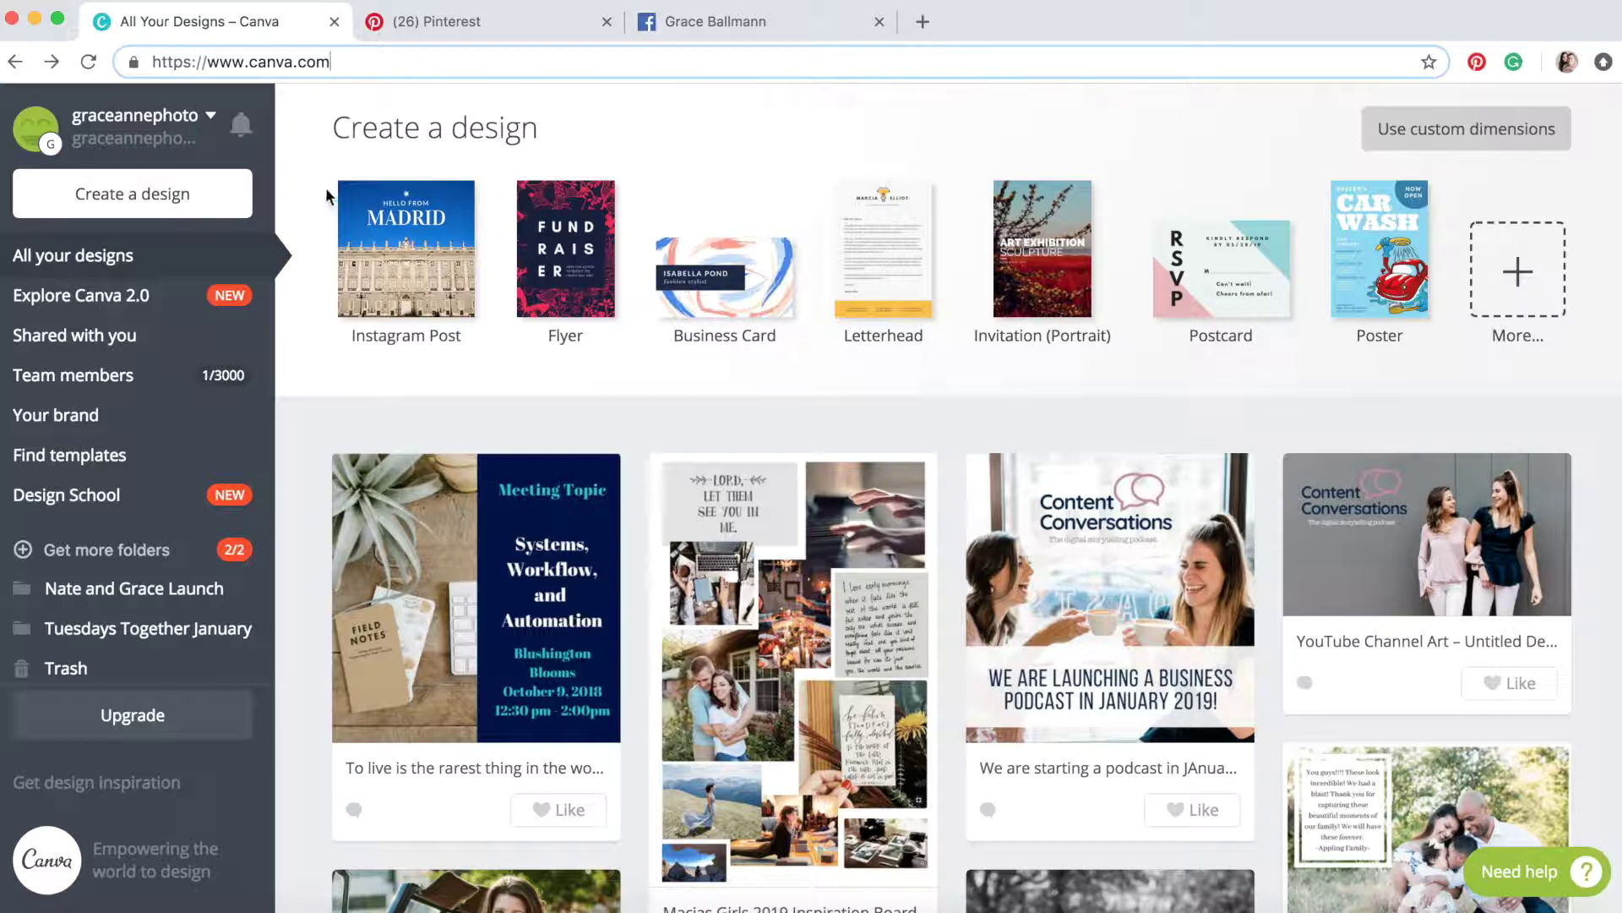
scroll(289, 411, down, 3)
scroll(288, 410, up, 3)
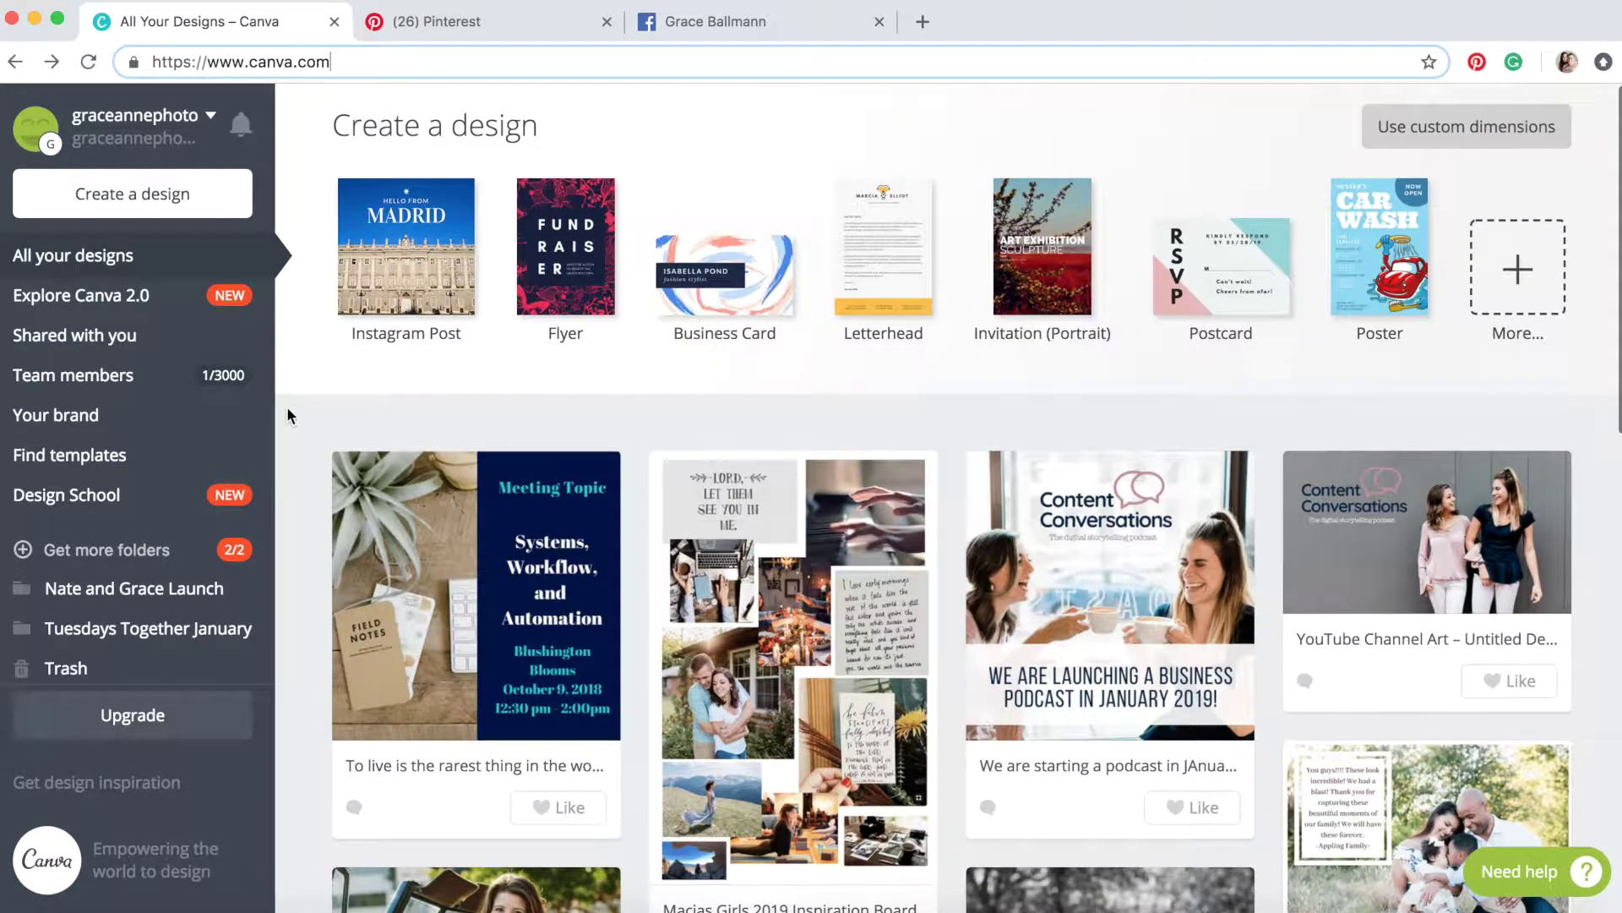
click(156, 207)
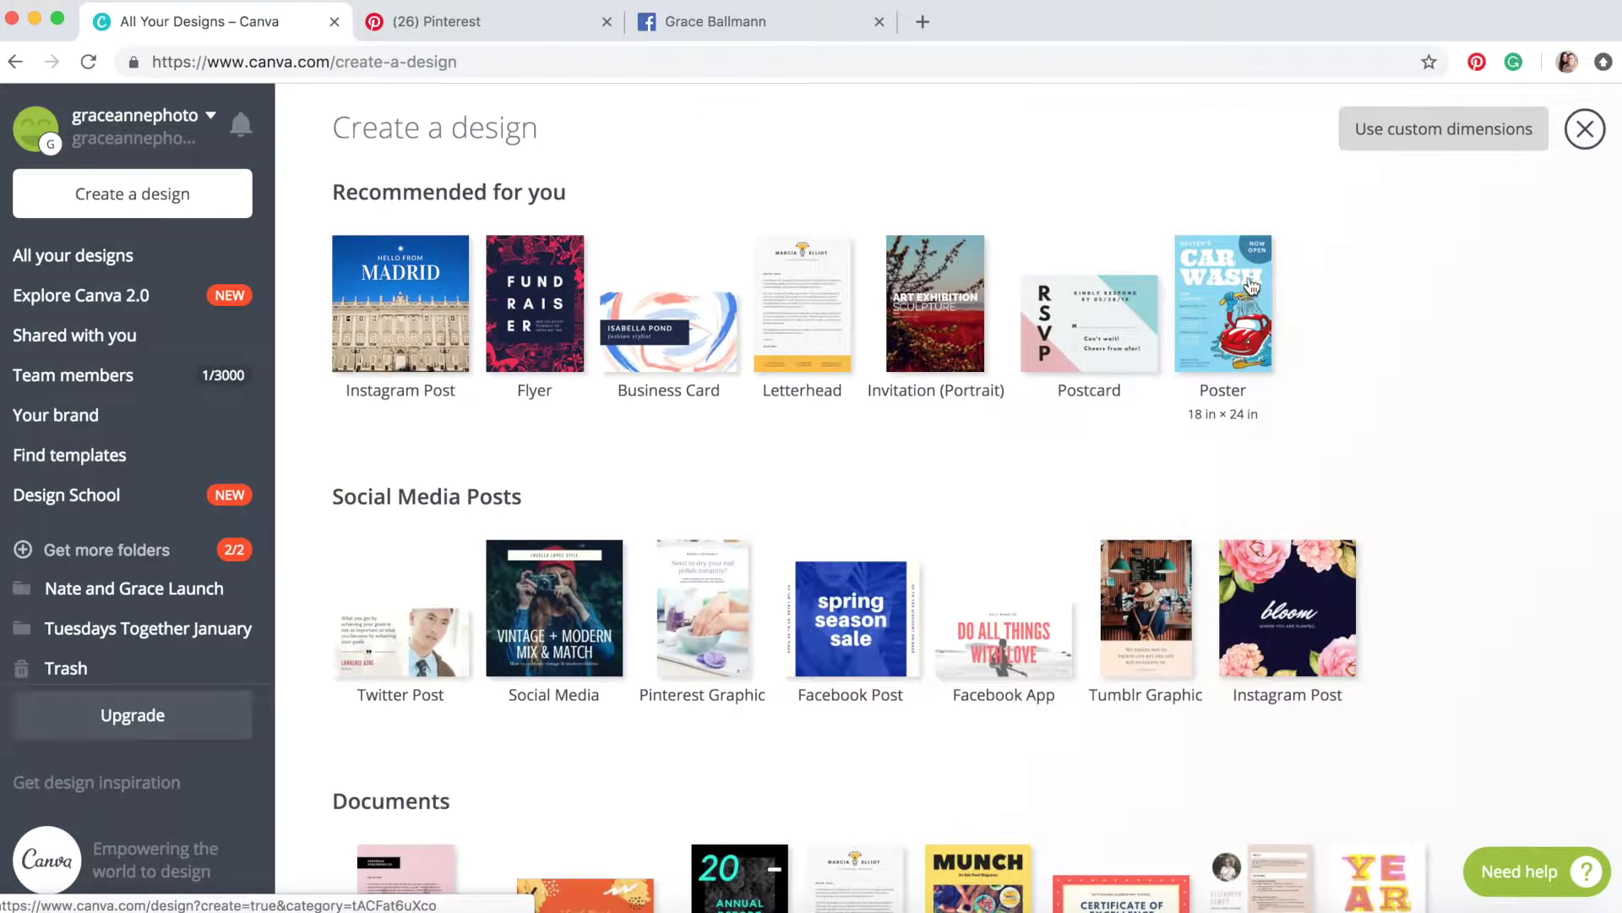
Create a custom-dimension design of 6 × 9 with units set to inches.
click(1455, 134)
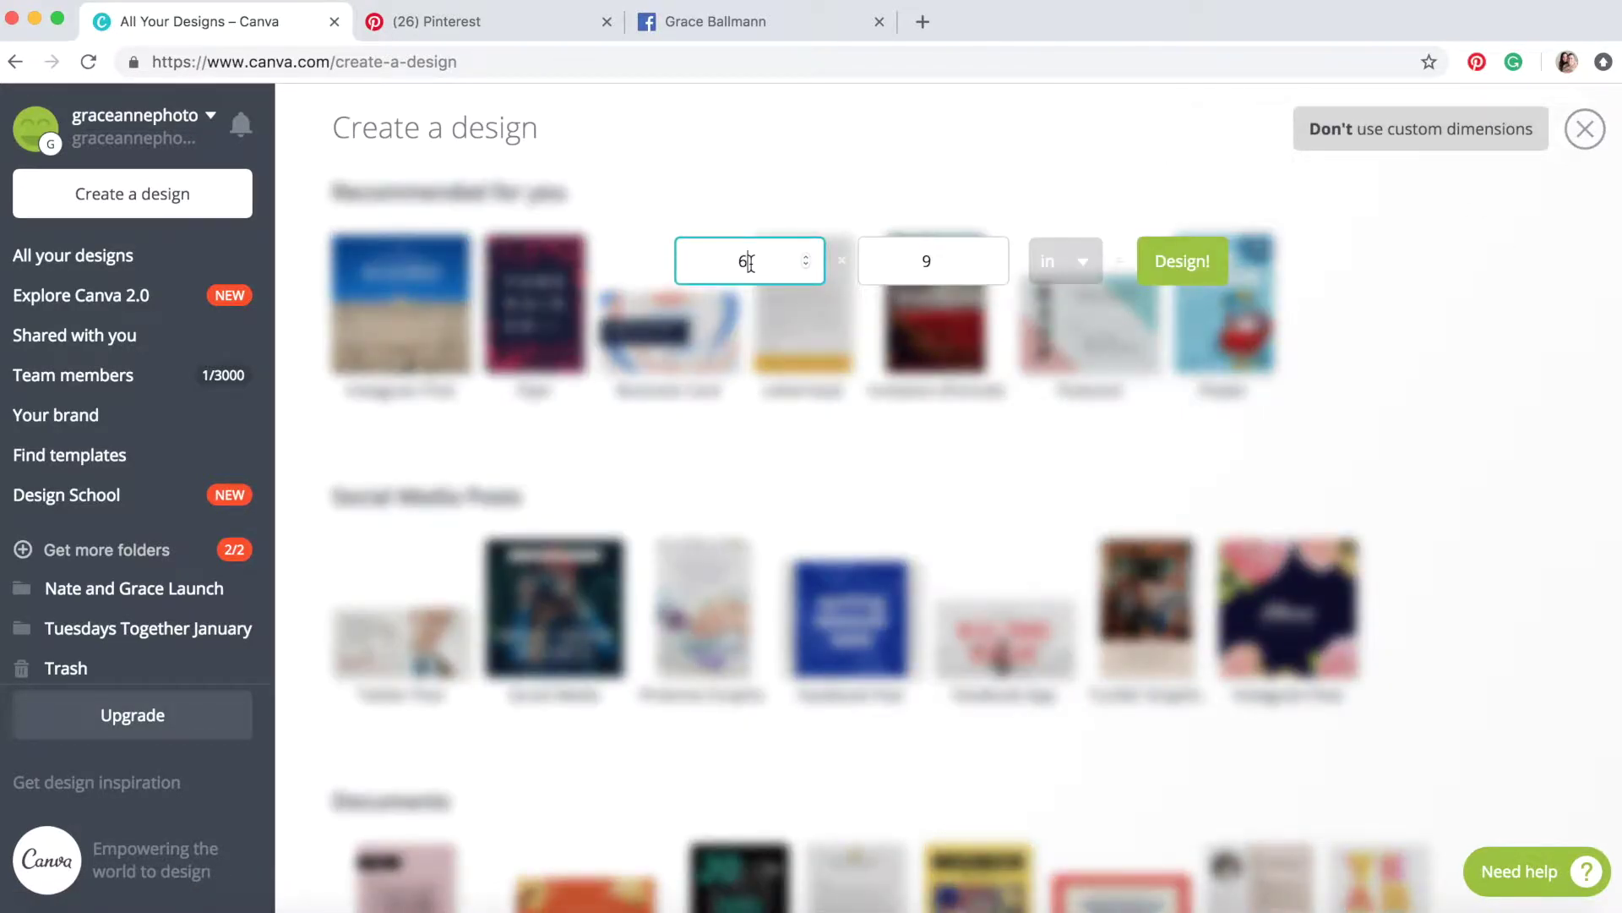
click(952, 269)
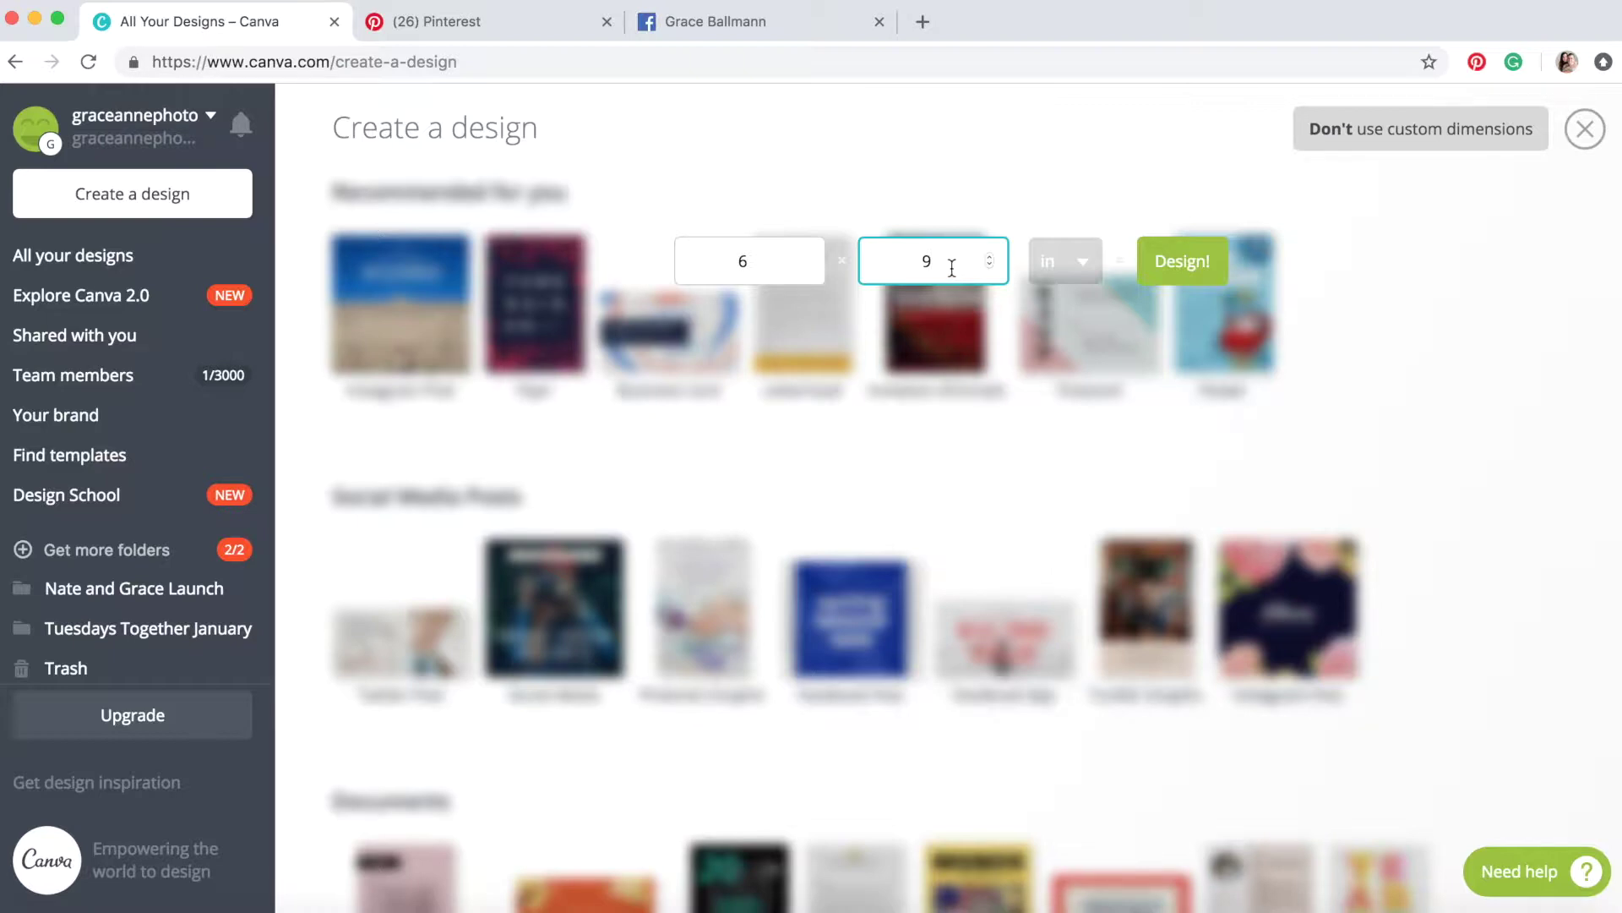
click(1074, 261)
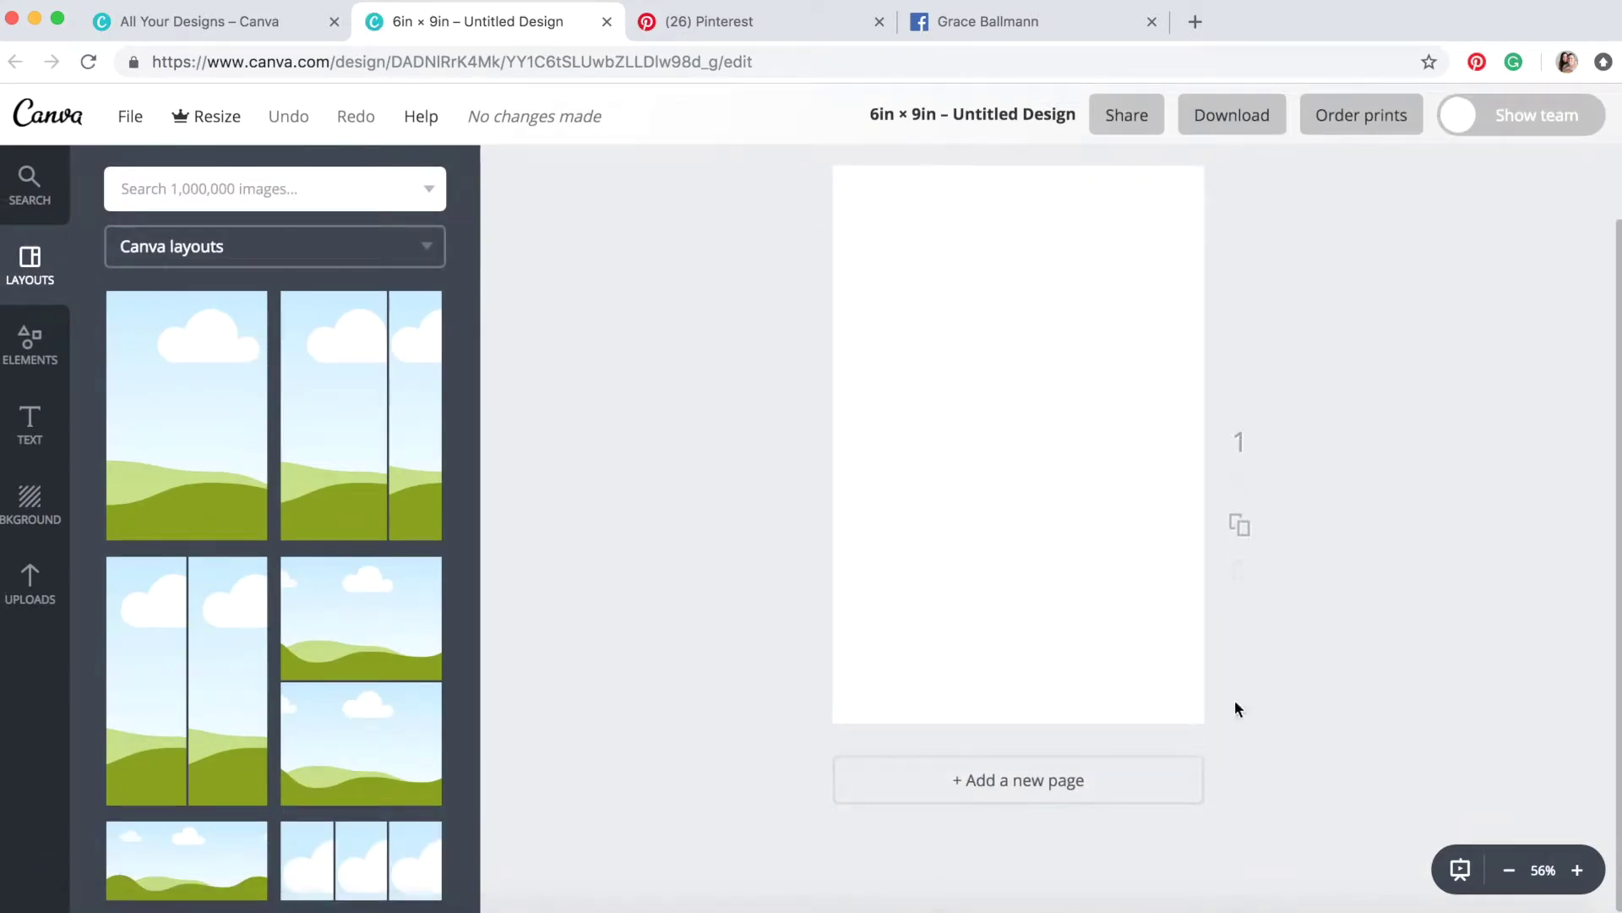
scroll(648, 433, up, 1)
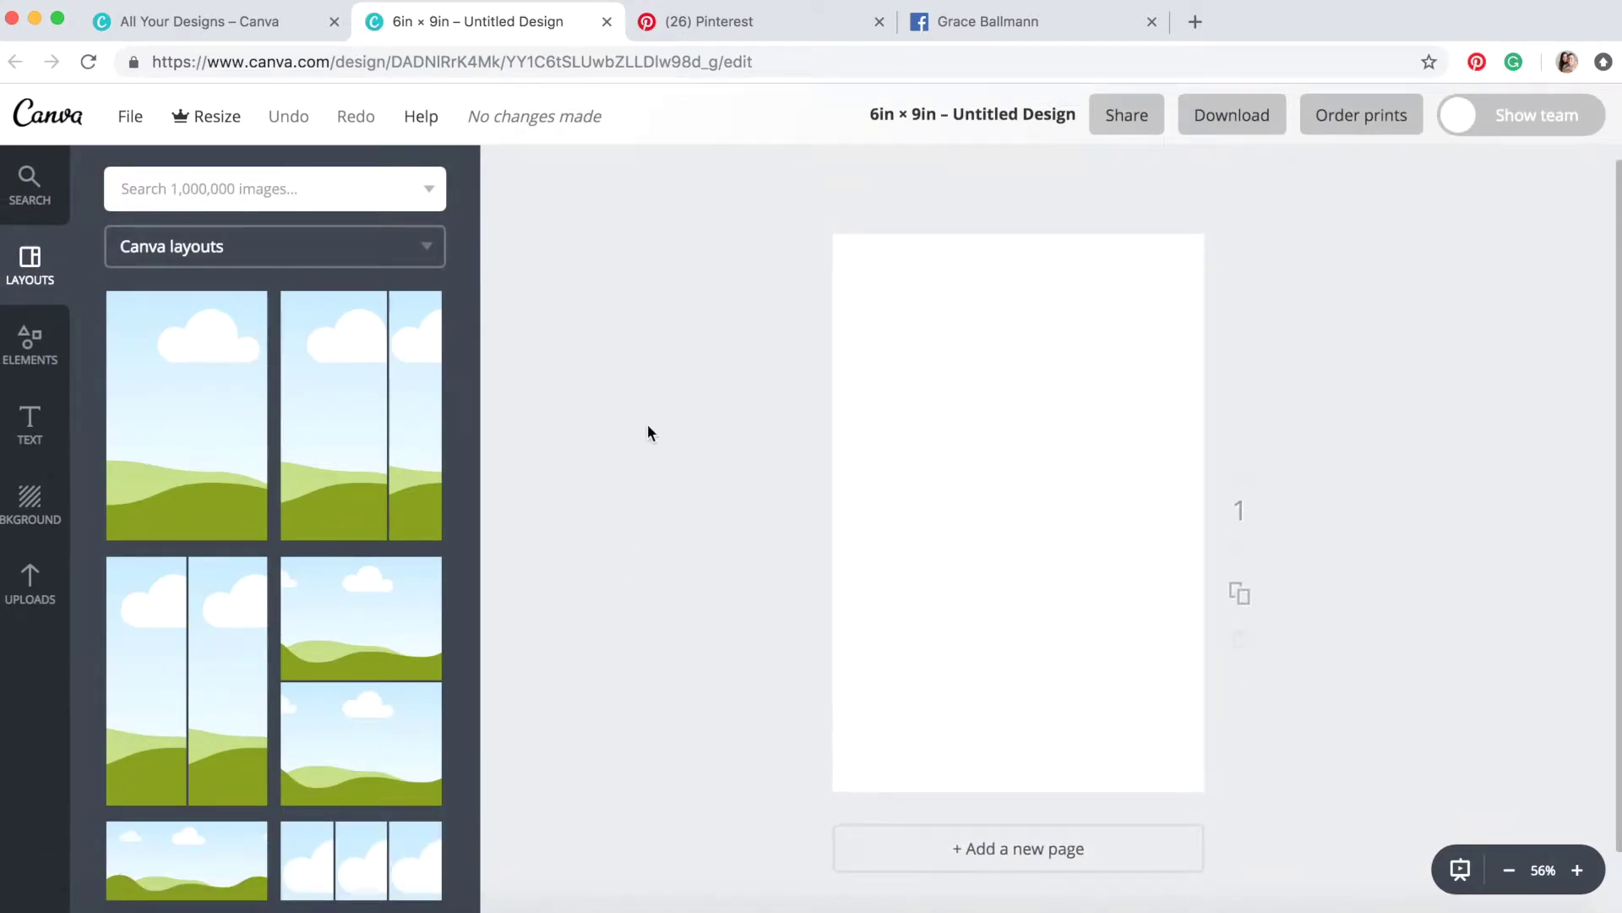
Place the uploaded sunset flowers photo onto the blank 6 × 9 in page.
click(32, 583)
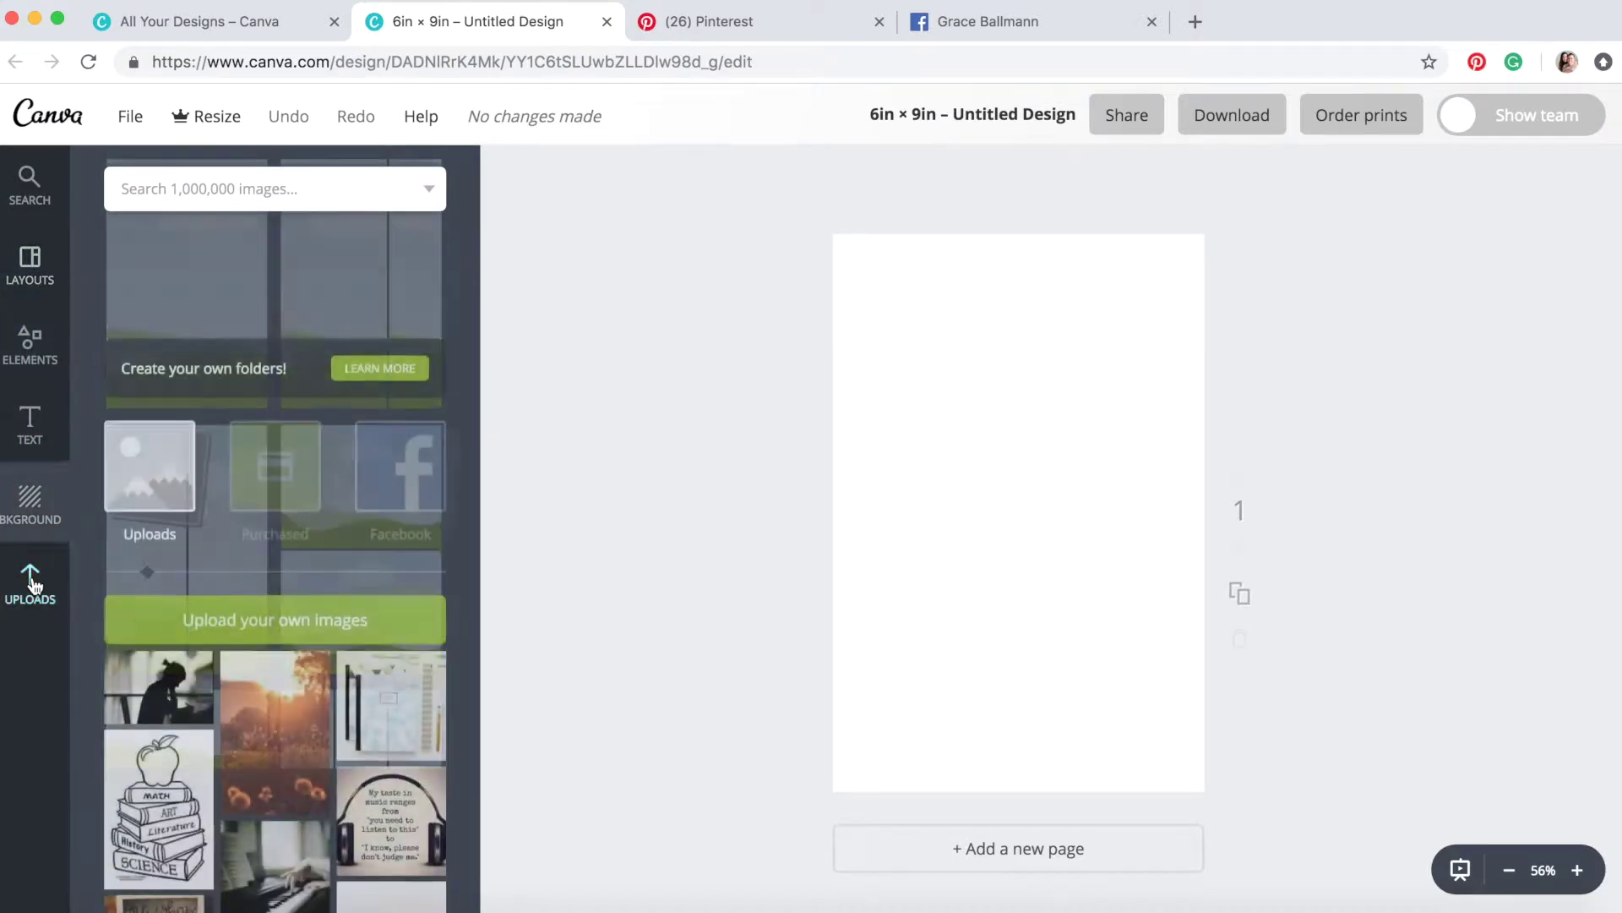
scroll(252, 514, down, 3)
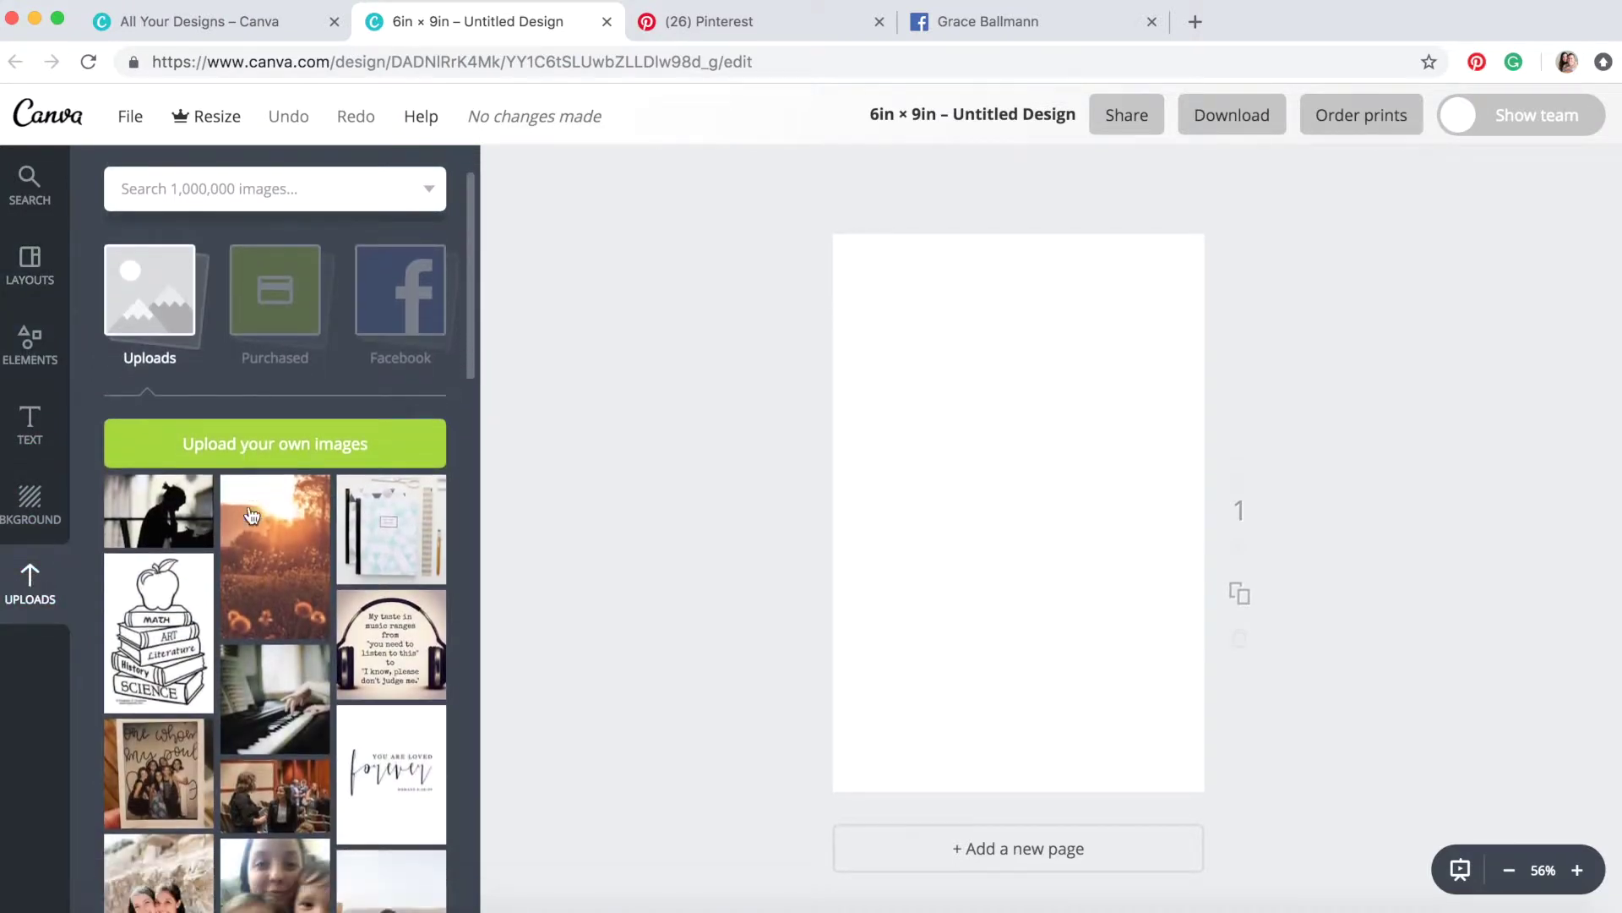
scroll(280, 406, up, 1)
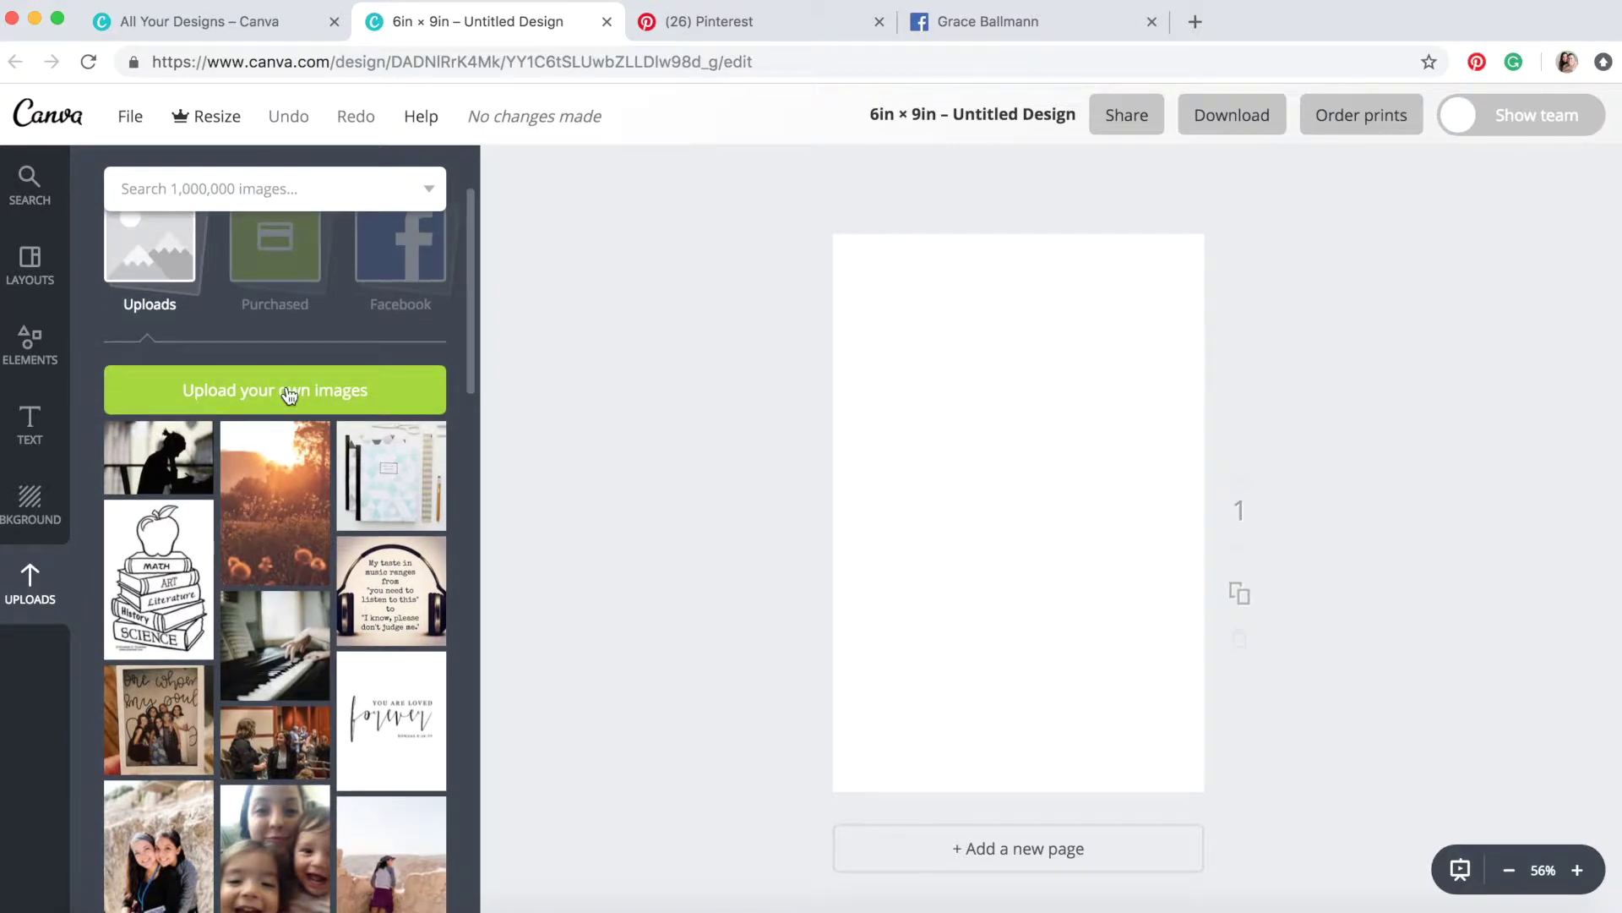
scroll(287, 395, down, 2)
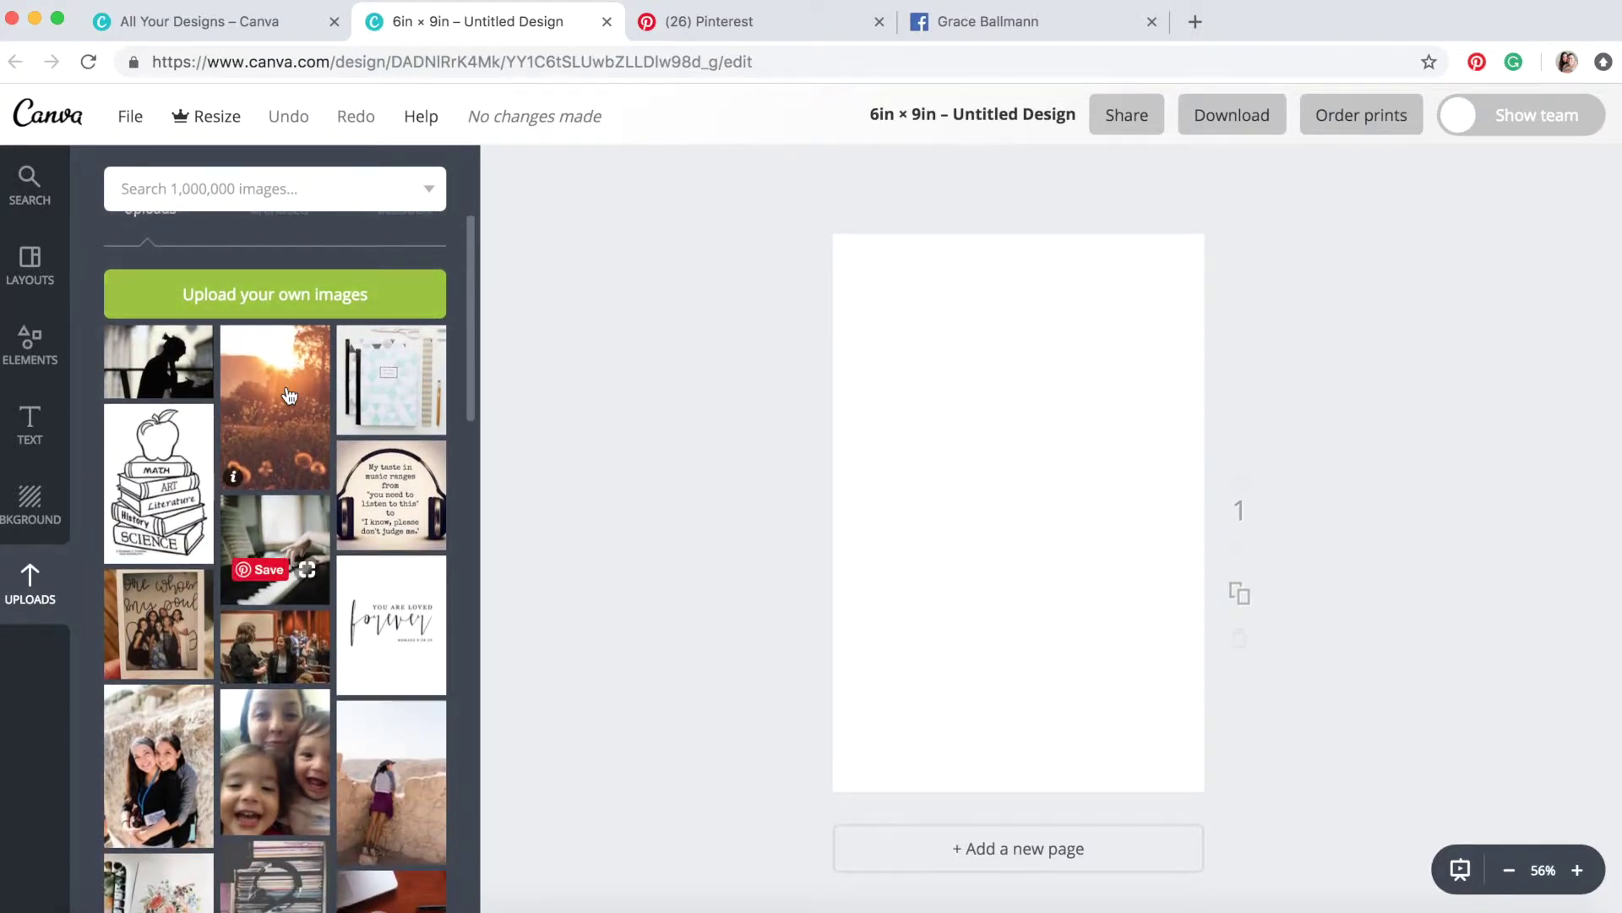
drag(288, 396, 921, 350)
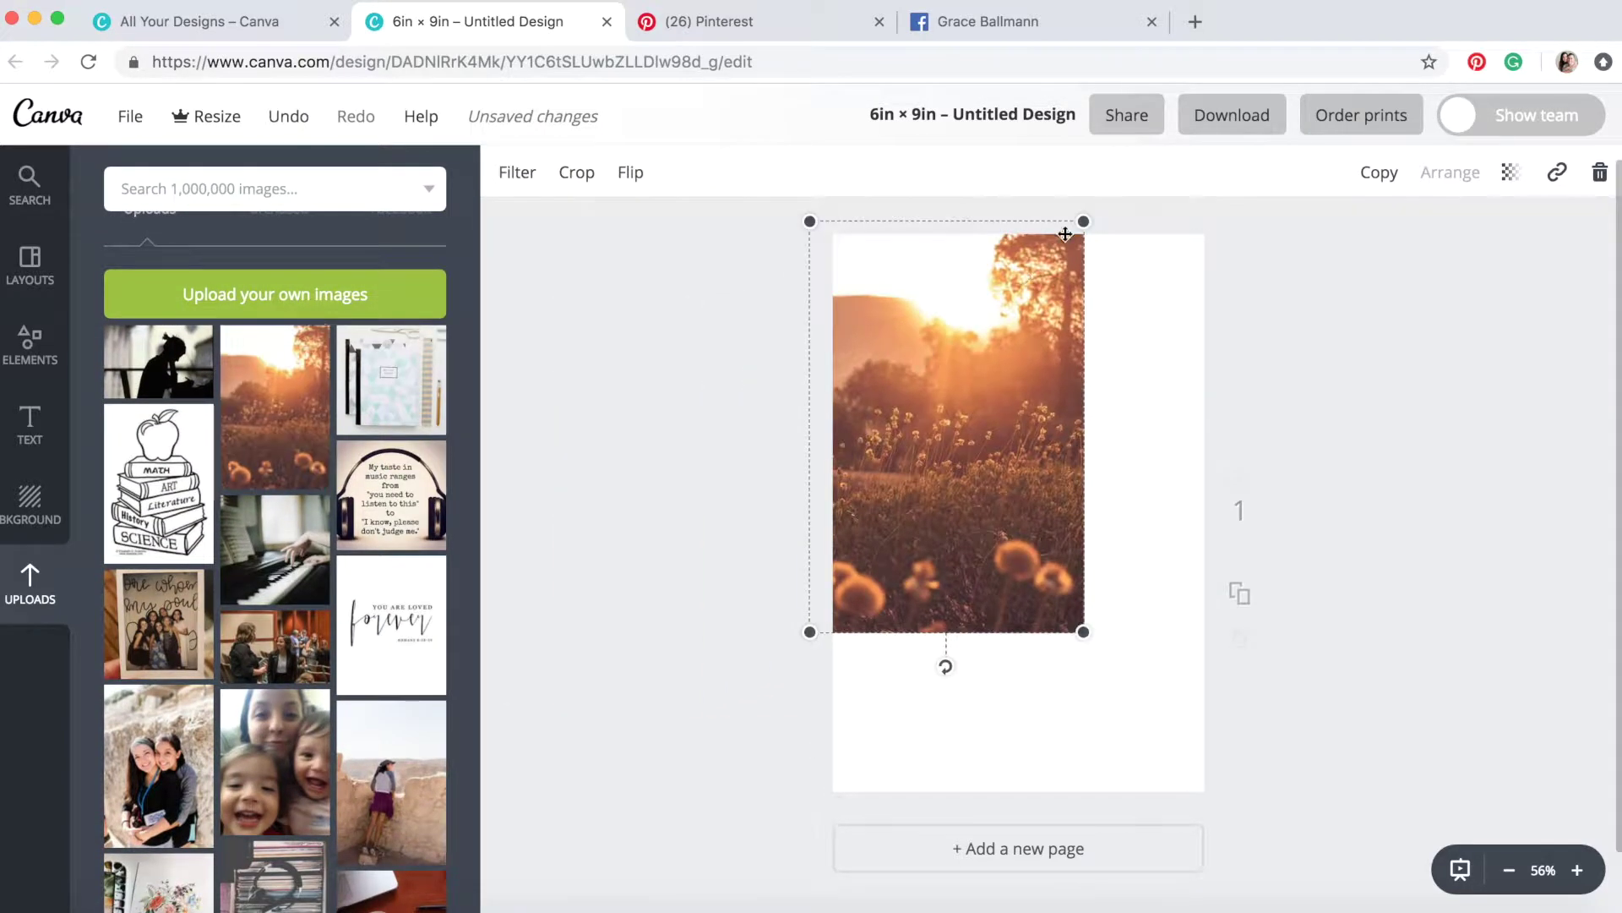
Shrink the sunset photo to top-left and add the piano photo overlapping it.
mouse_move(1083, 222)
mouse_down()
mouse_move(931, 453)
mouse_move(947, 302)
mouse_move(926, 293)
mouse_up()
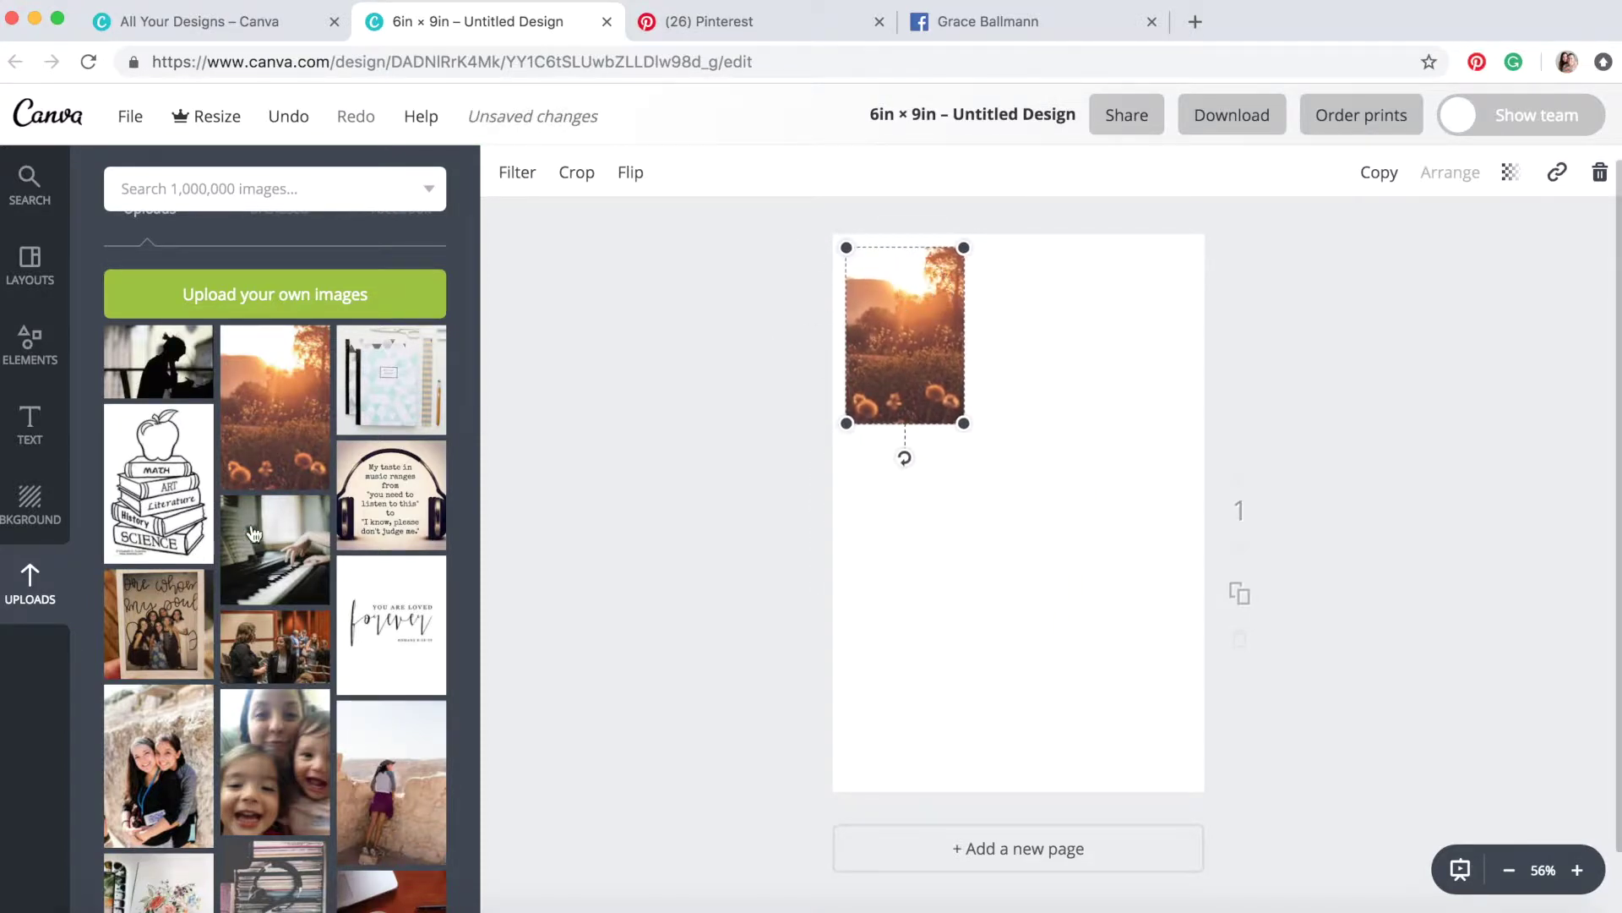
click(274, 591)
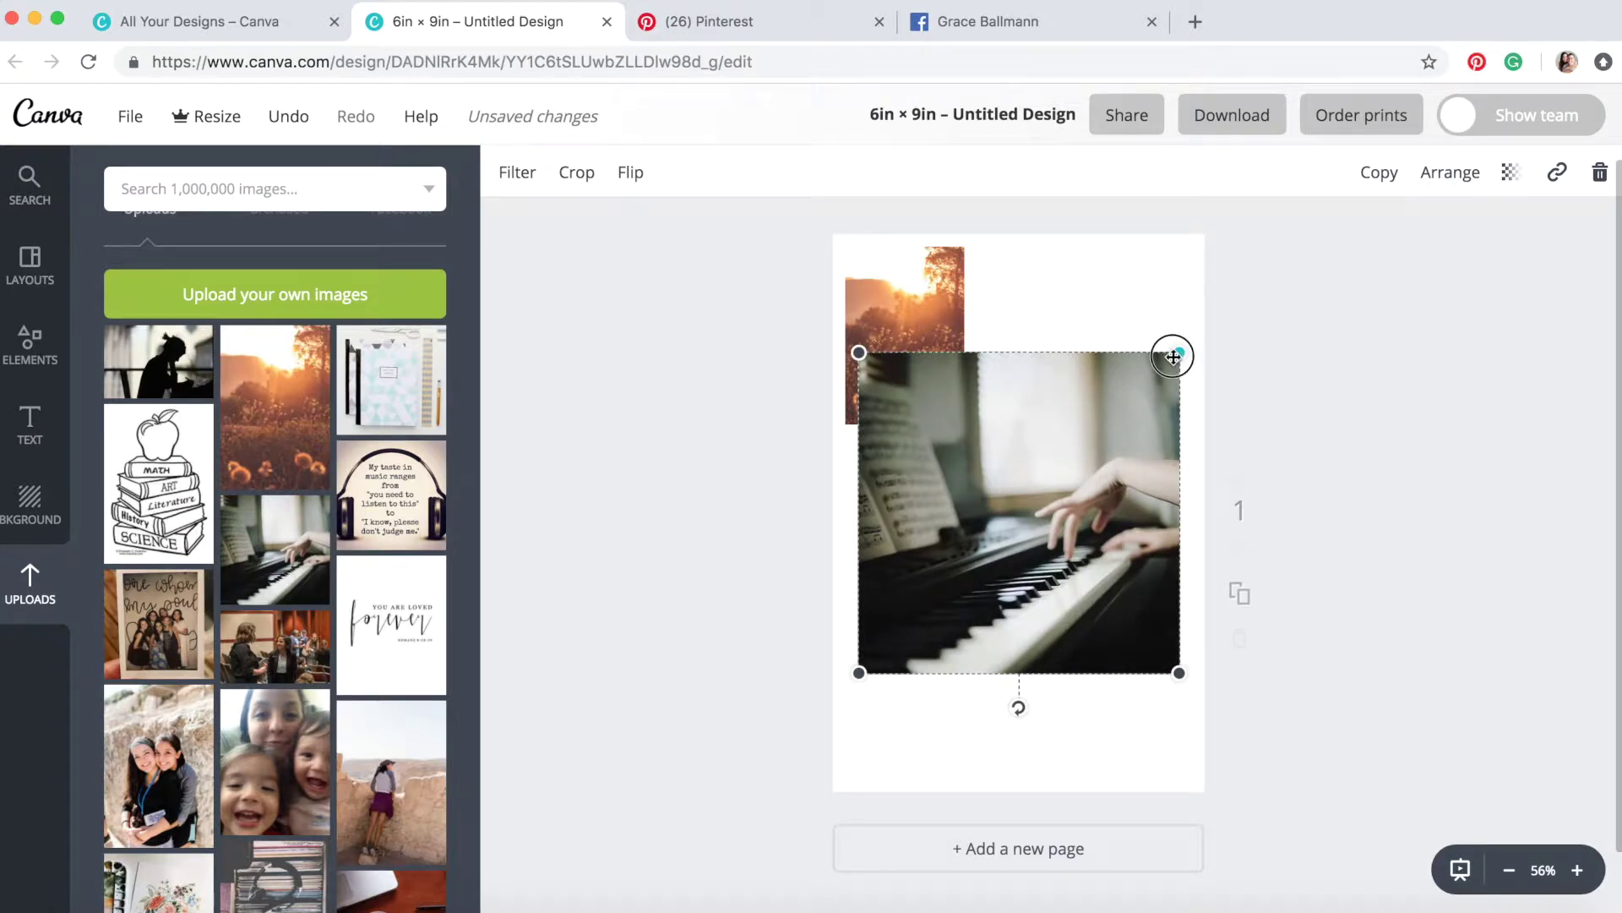
drag(1172, 357, 1037, 490)
drag(977, 543, 1049, 474)
drag(1102, 405, 1102, 413)
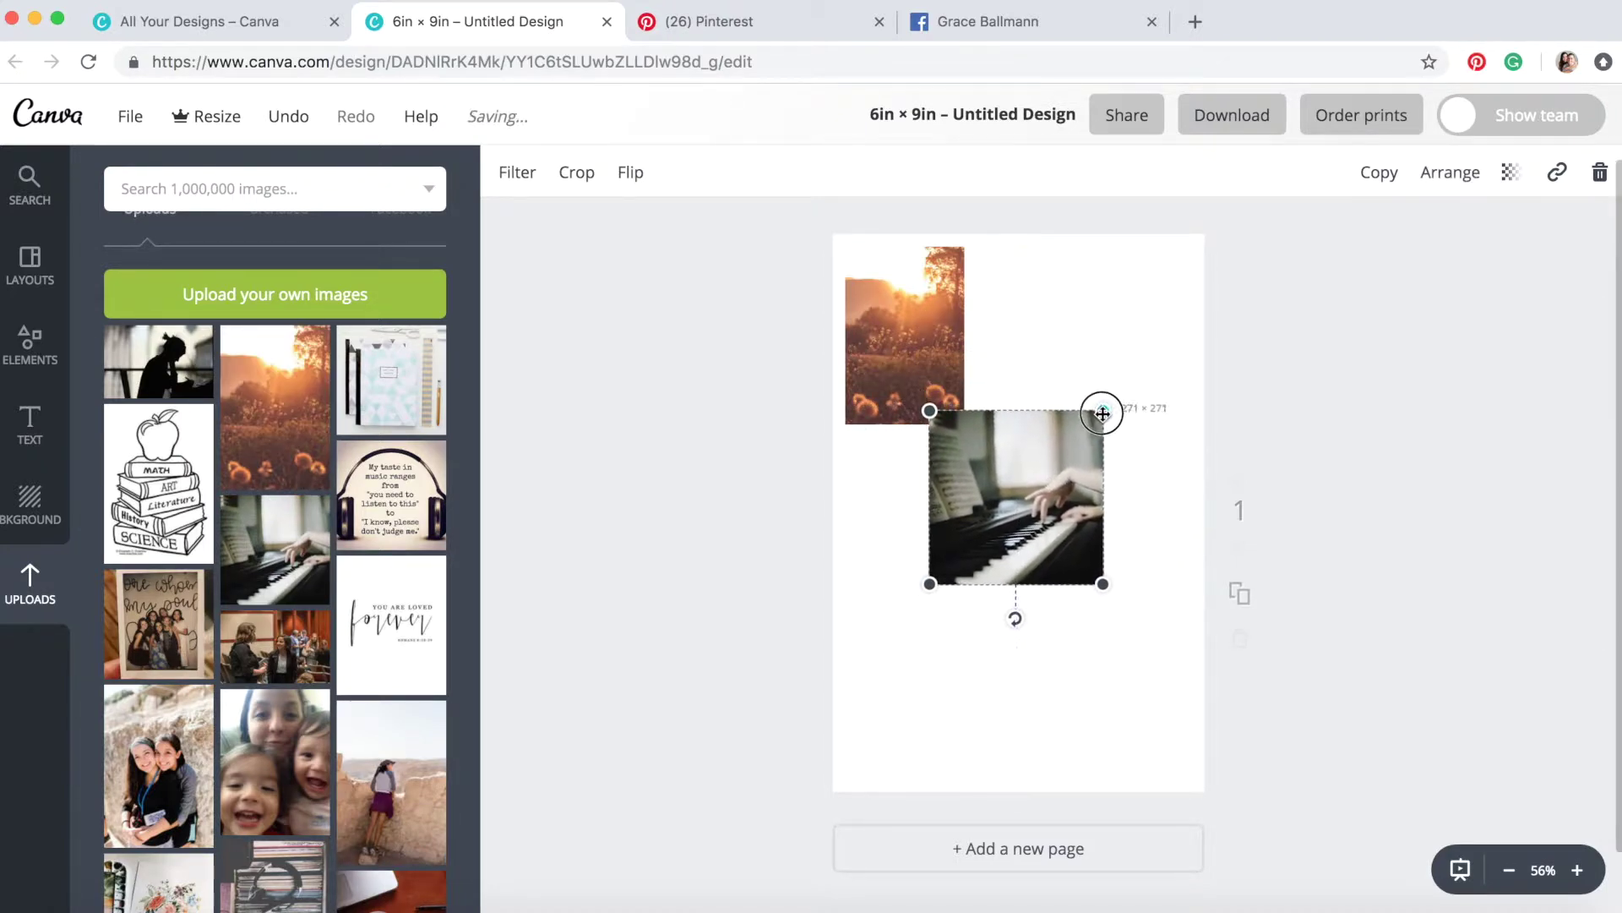
click(1096, 393)
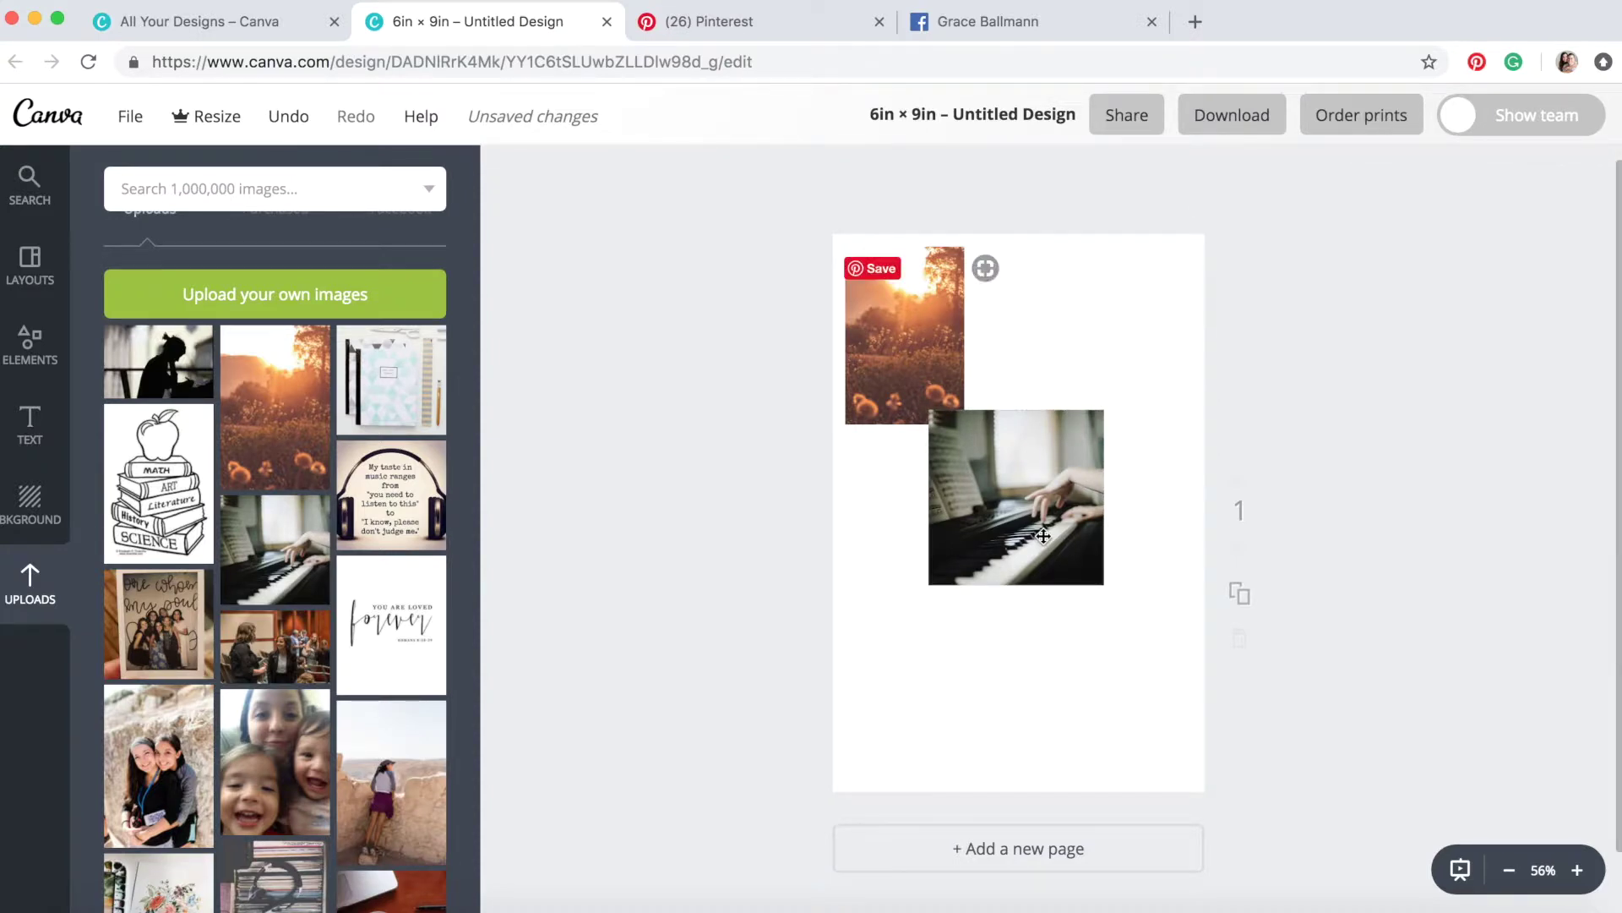
Enlarge the piano photo slightly and place the YOU ARE LOVED forever quote below it.
click(1042, 535)
drag(1105, 584, 1108, 588)
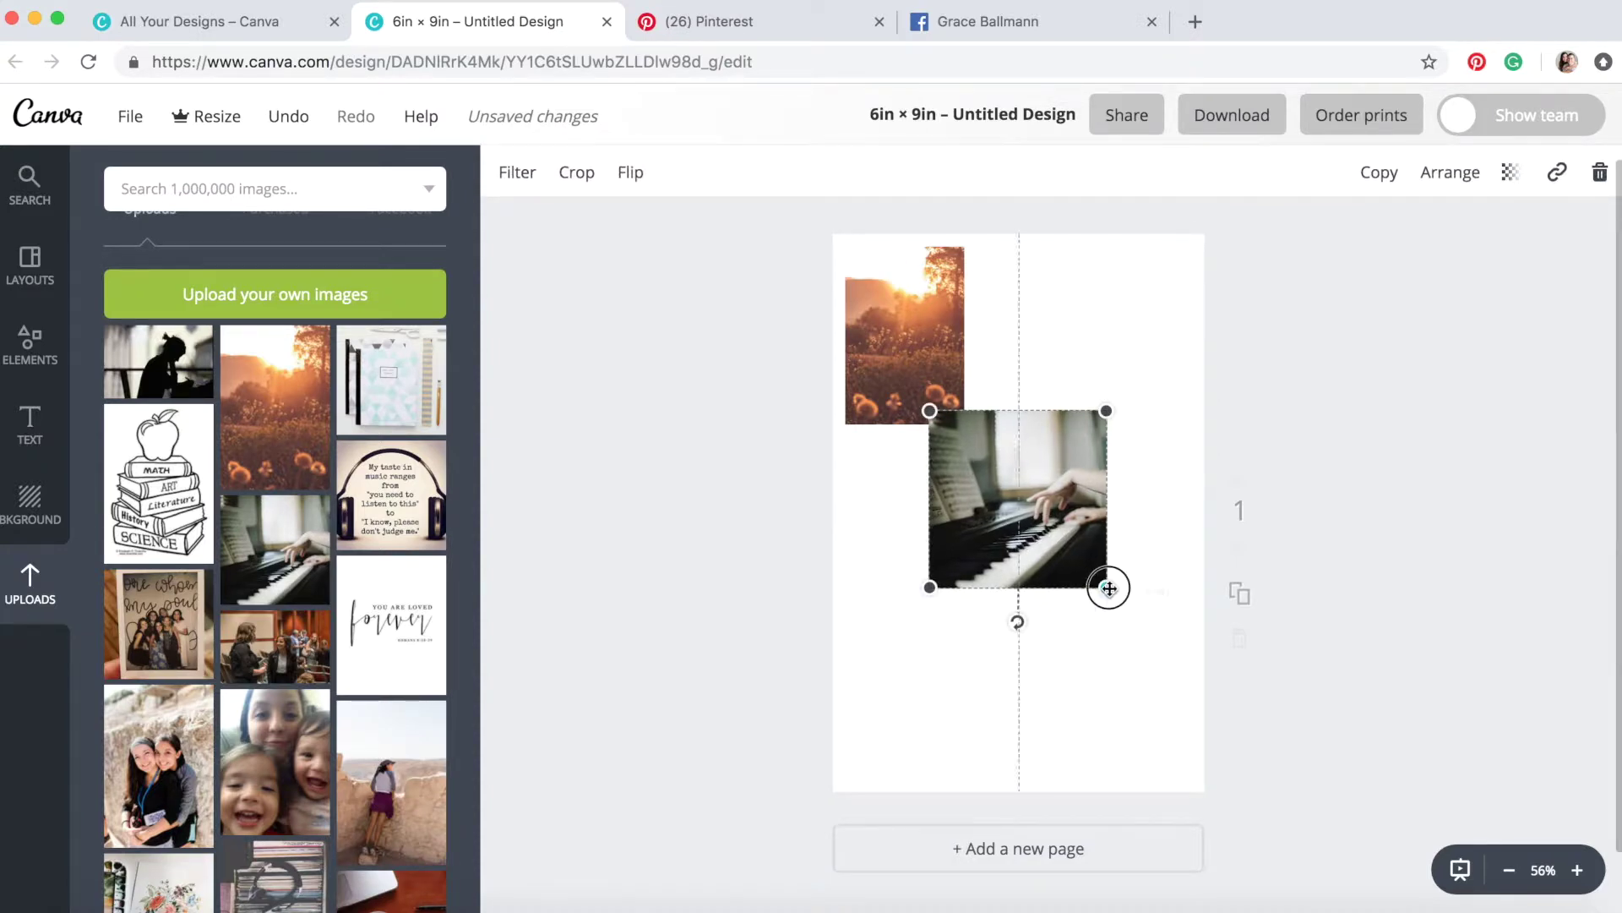
click(1063, 667)
mouse_move(380, 609)
mouse_down()
mouse_move(1135, 552)
mouse_move(1010, 768)
mouse_up()
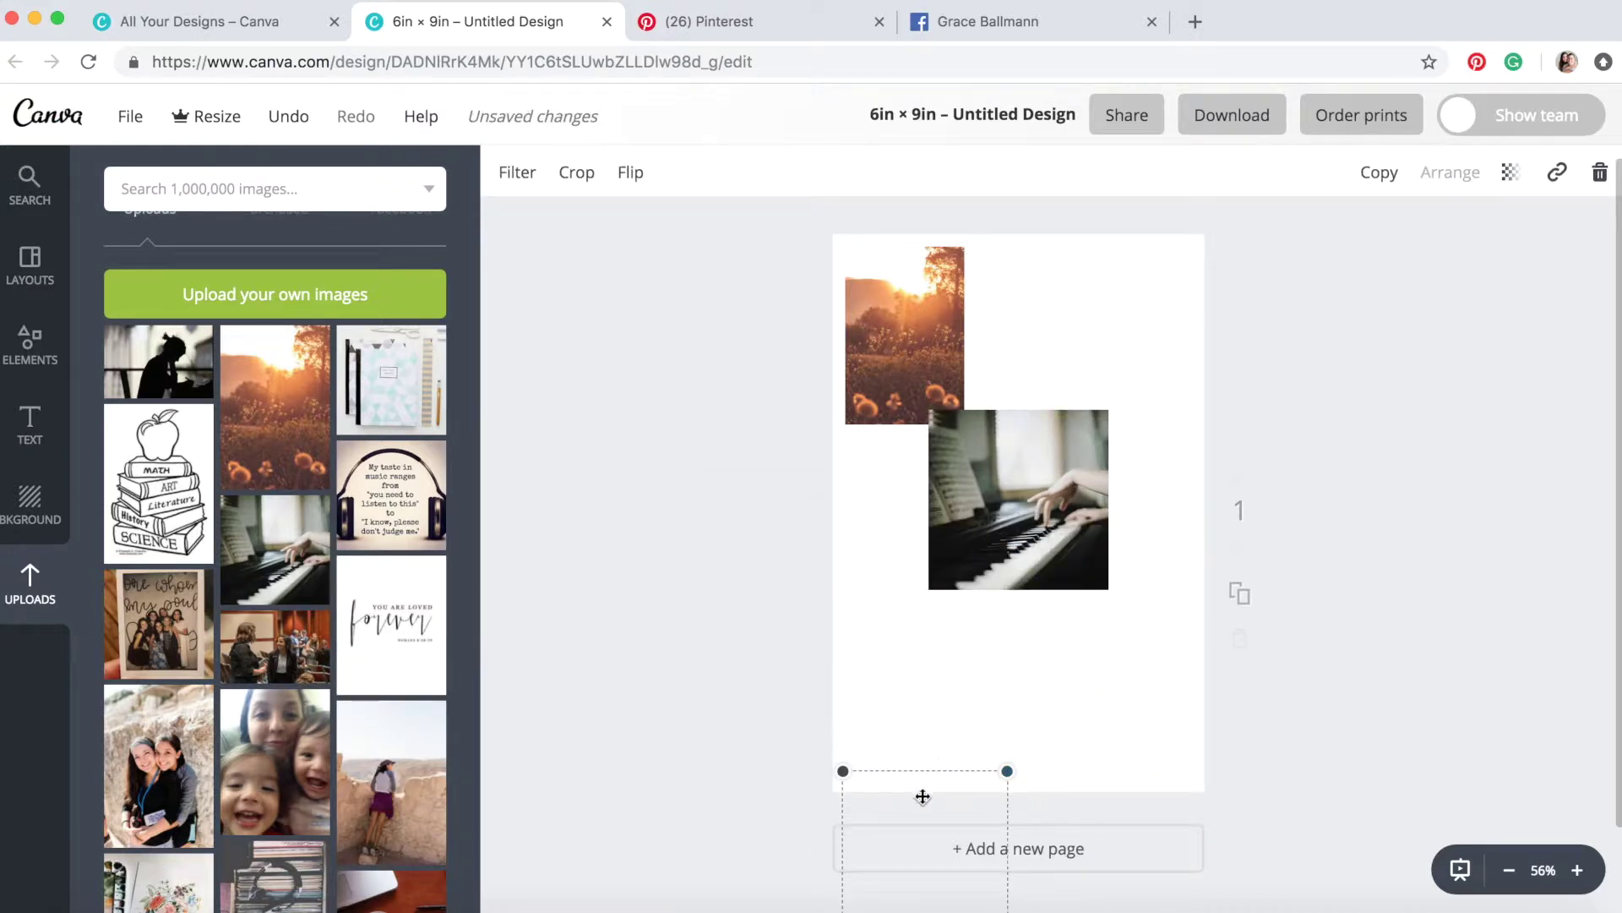
mouse_move(922, 794)
mouse_down()
mouse_move(927, 587)
mouse_move(999, 579)
mouse_up()
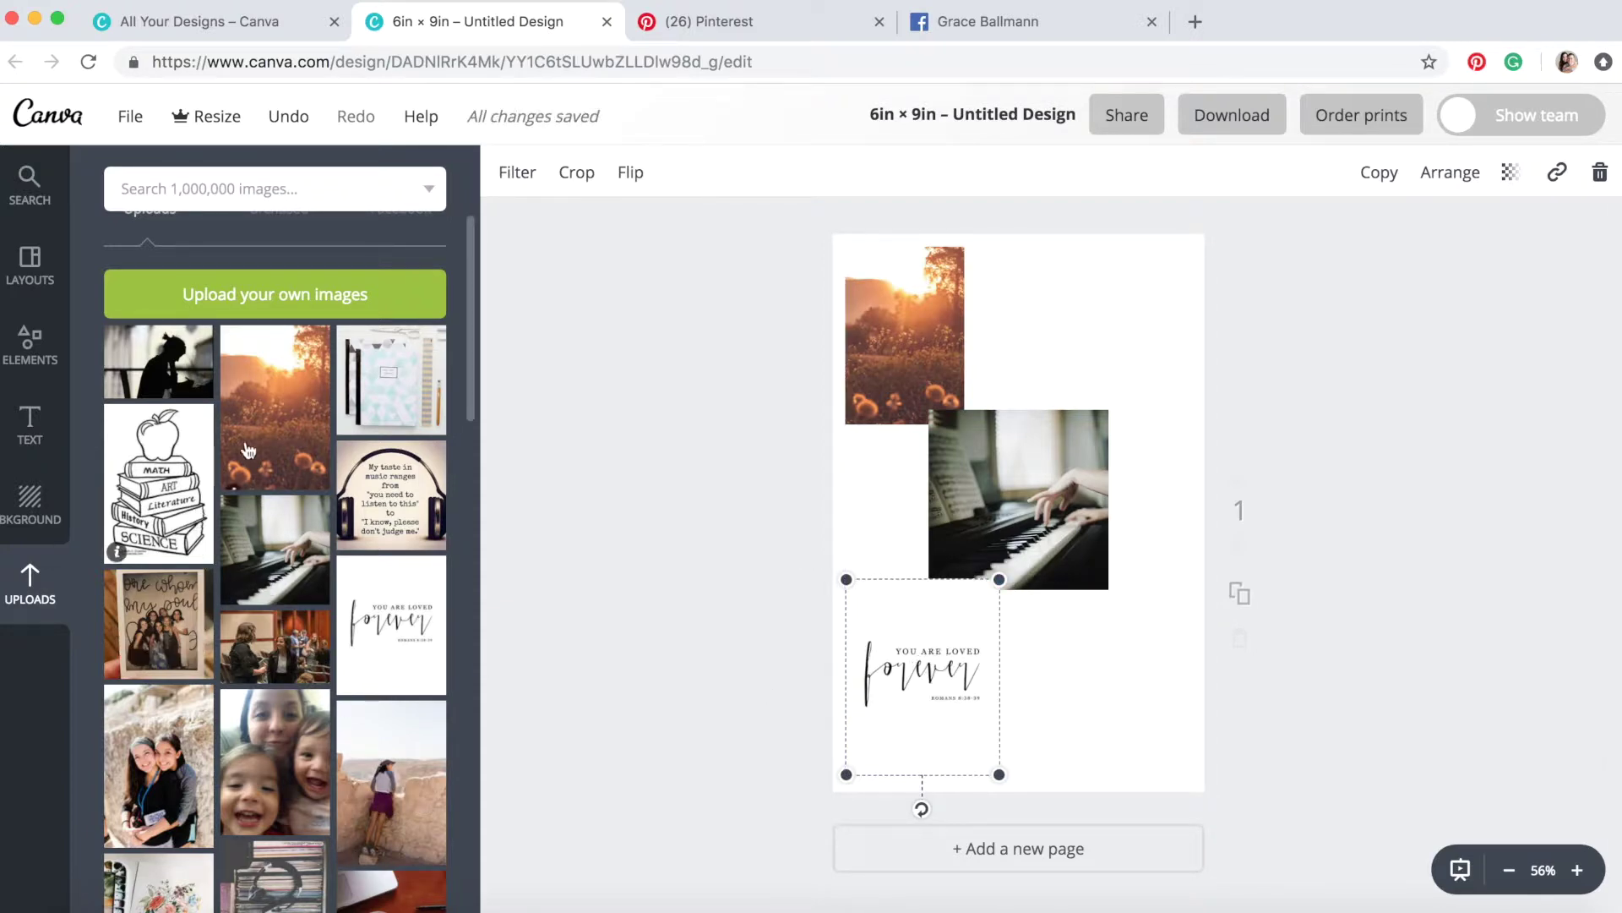
Add the notebook photo, shrunk down, in the page's top-right corner.
click(353, 418)
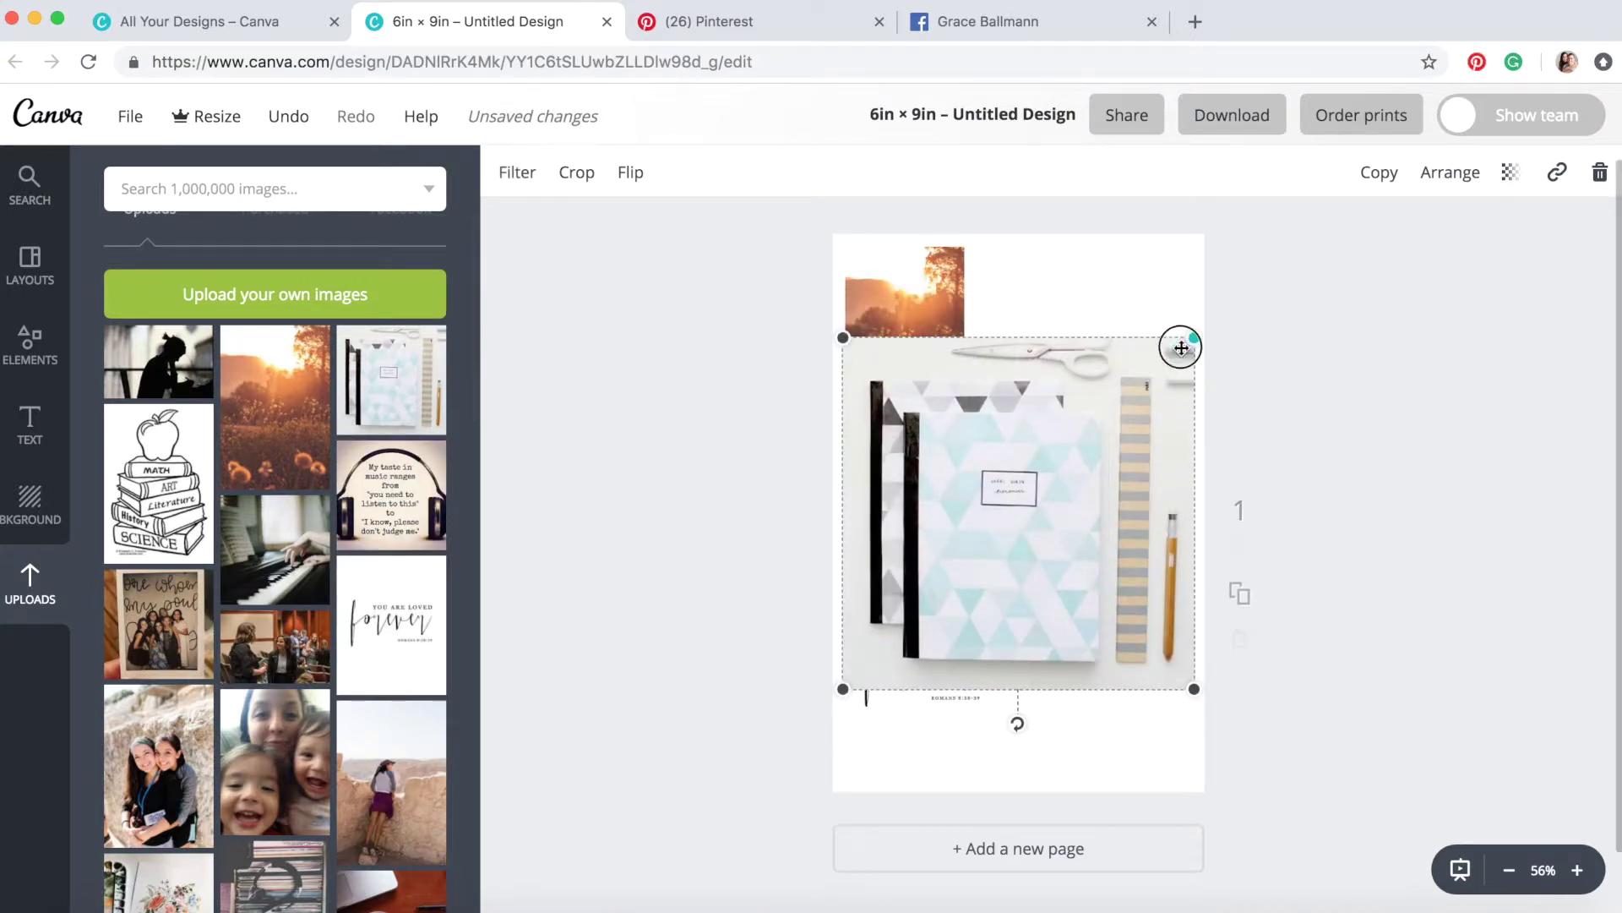
drag(1195, 337, 985, 550)
mouse_move(926, 608)
mouse_down()
mouse_move(1039, 406)
mouse_move(1150, 289)
mouse_up()
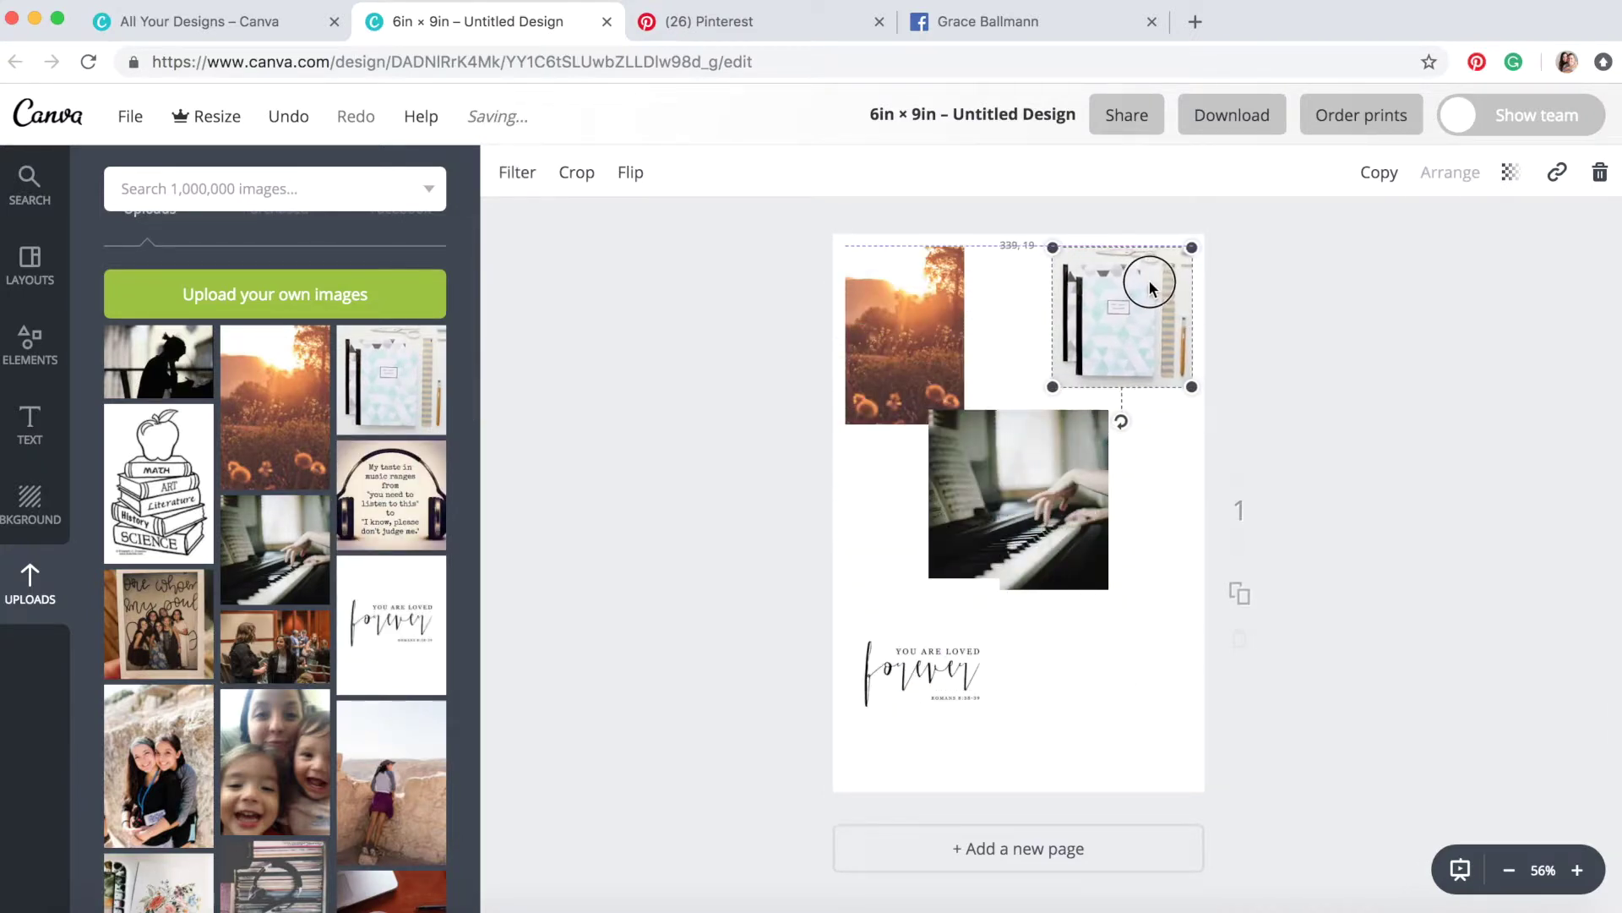
Add a small silhouette photo beside the piano photo, then select the sunset photo.
click(180, 376)
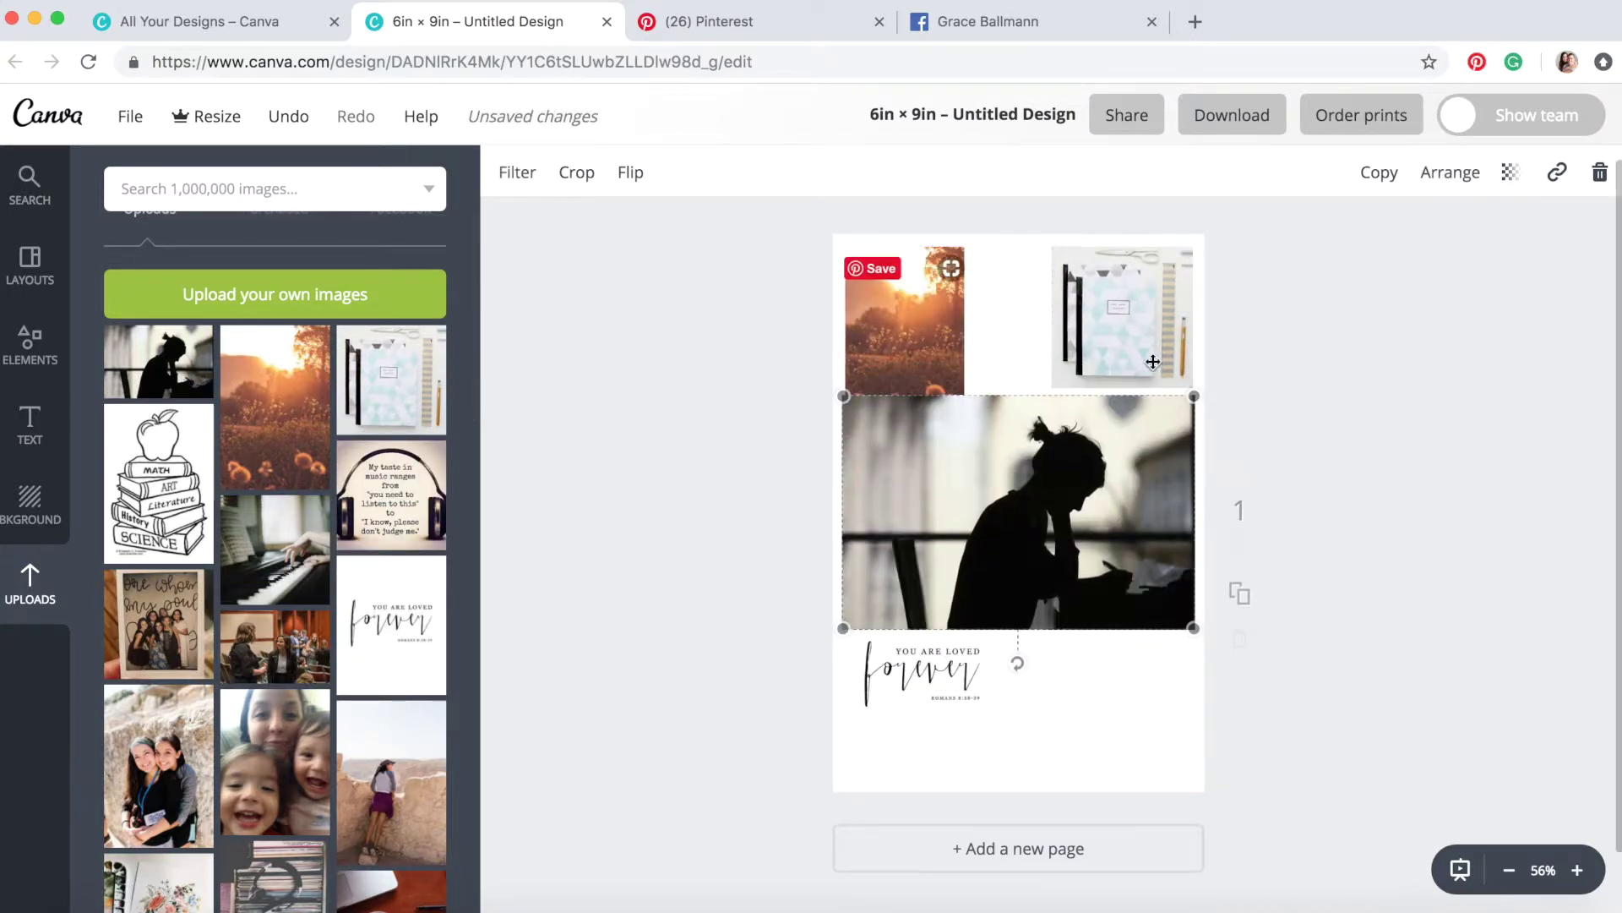
mouse_move(1194, 396)
mouse_down()
mouse_move(958, 585)
mouse_move(890, 499)
mouse_up()
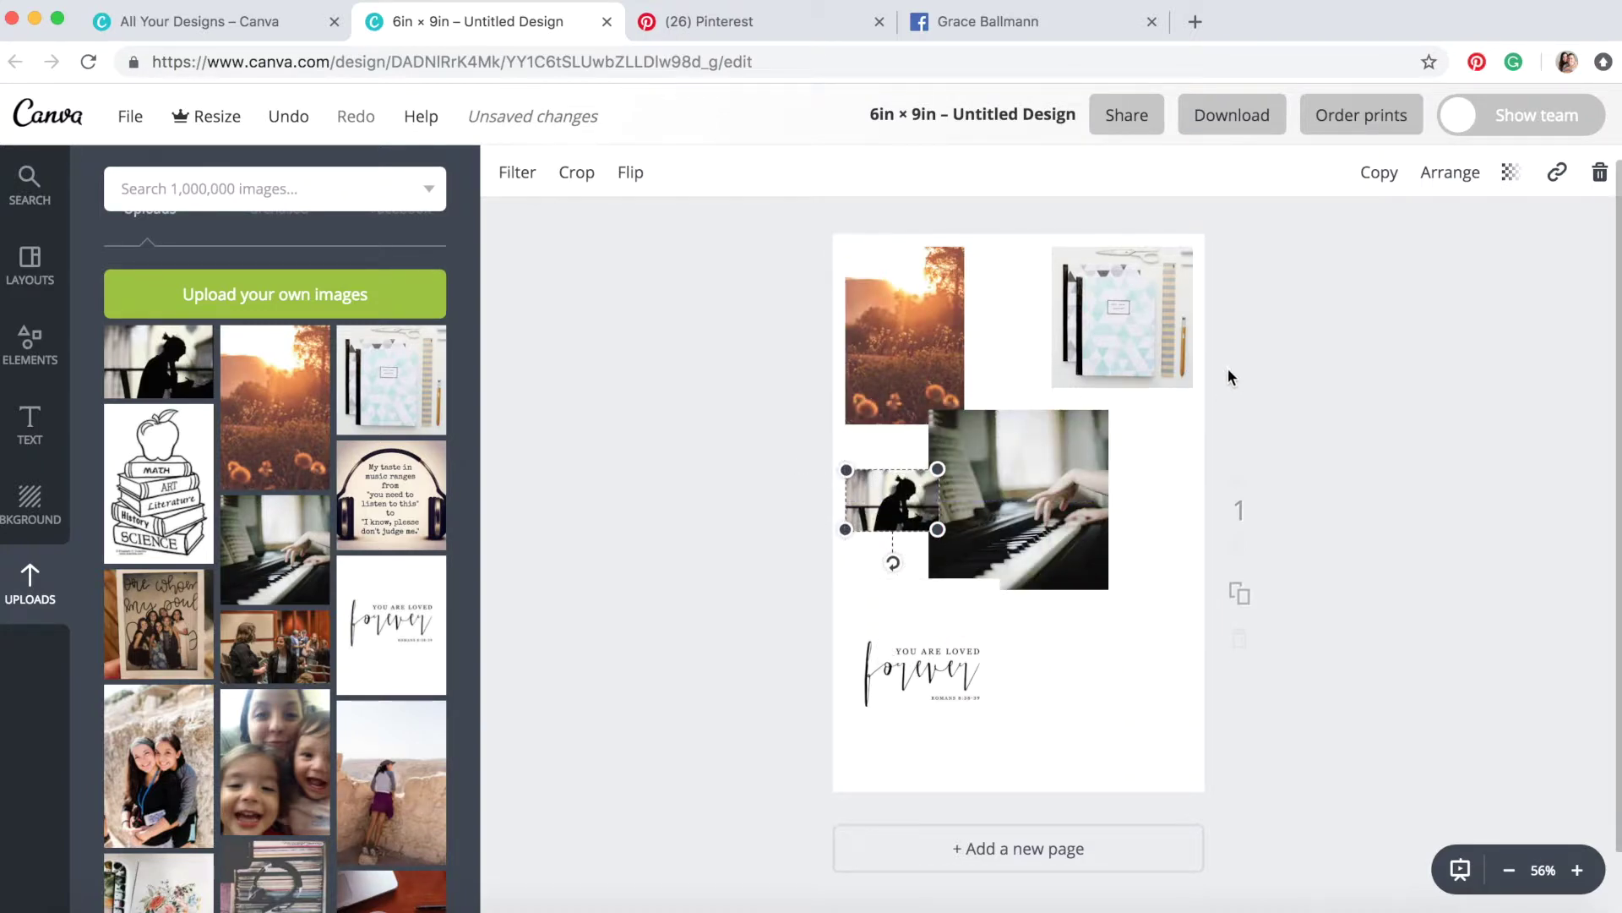
click(759, 521)
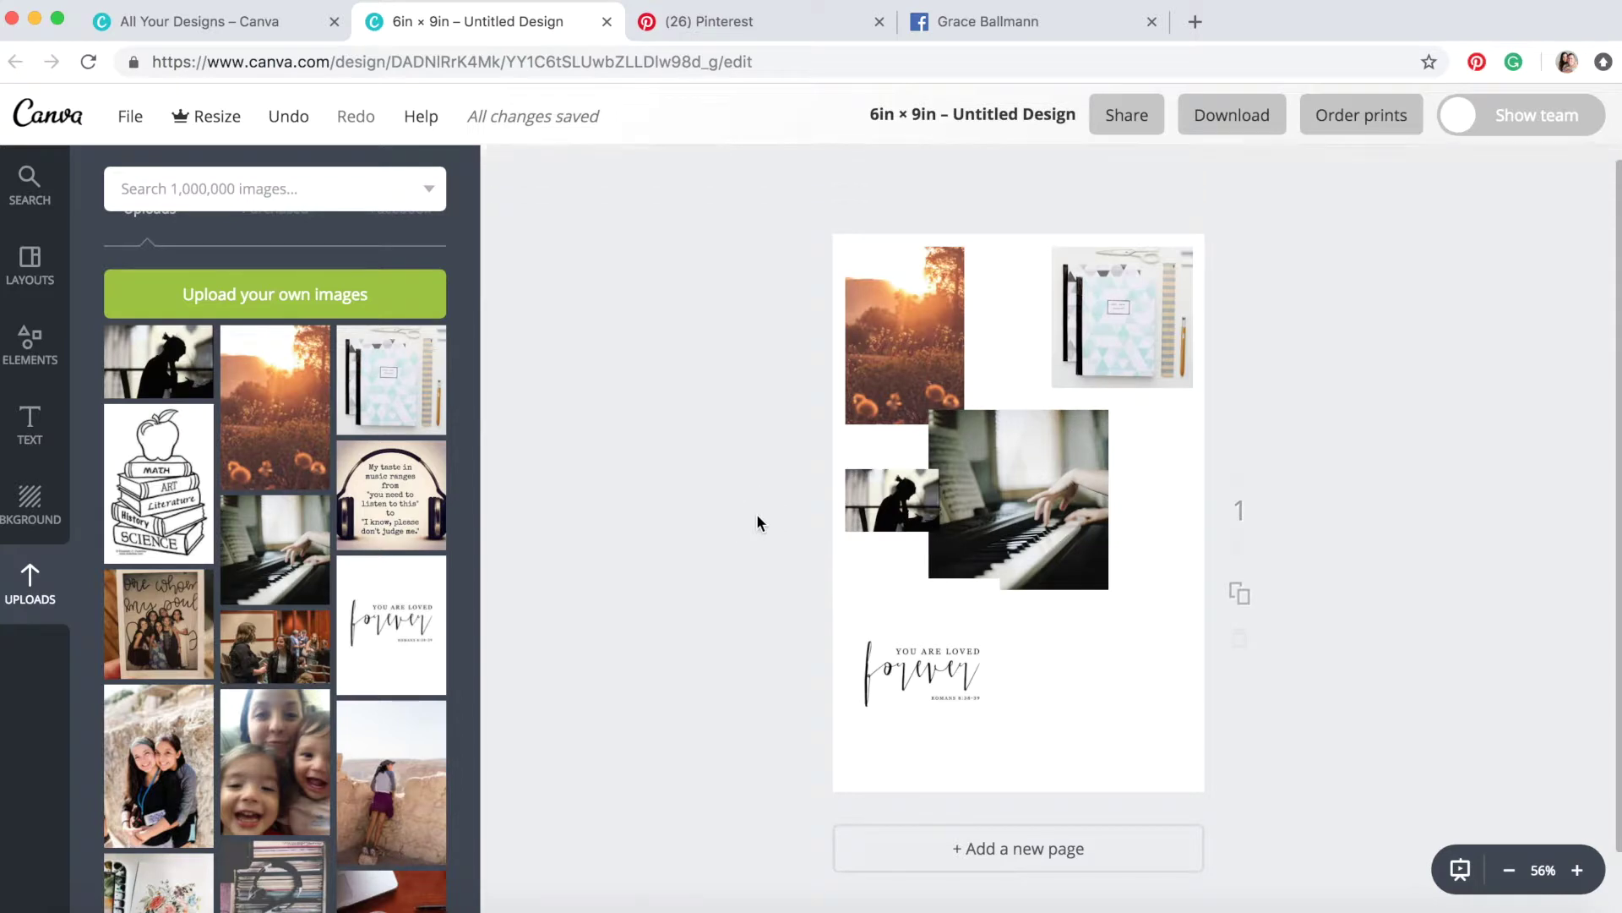
click(936, 294)
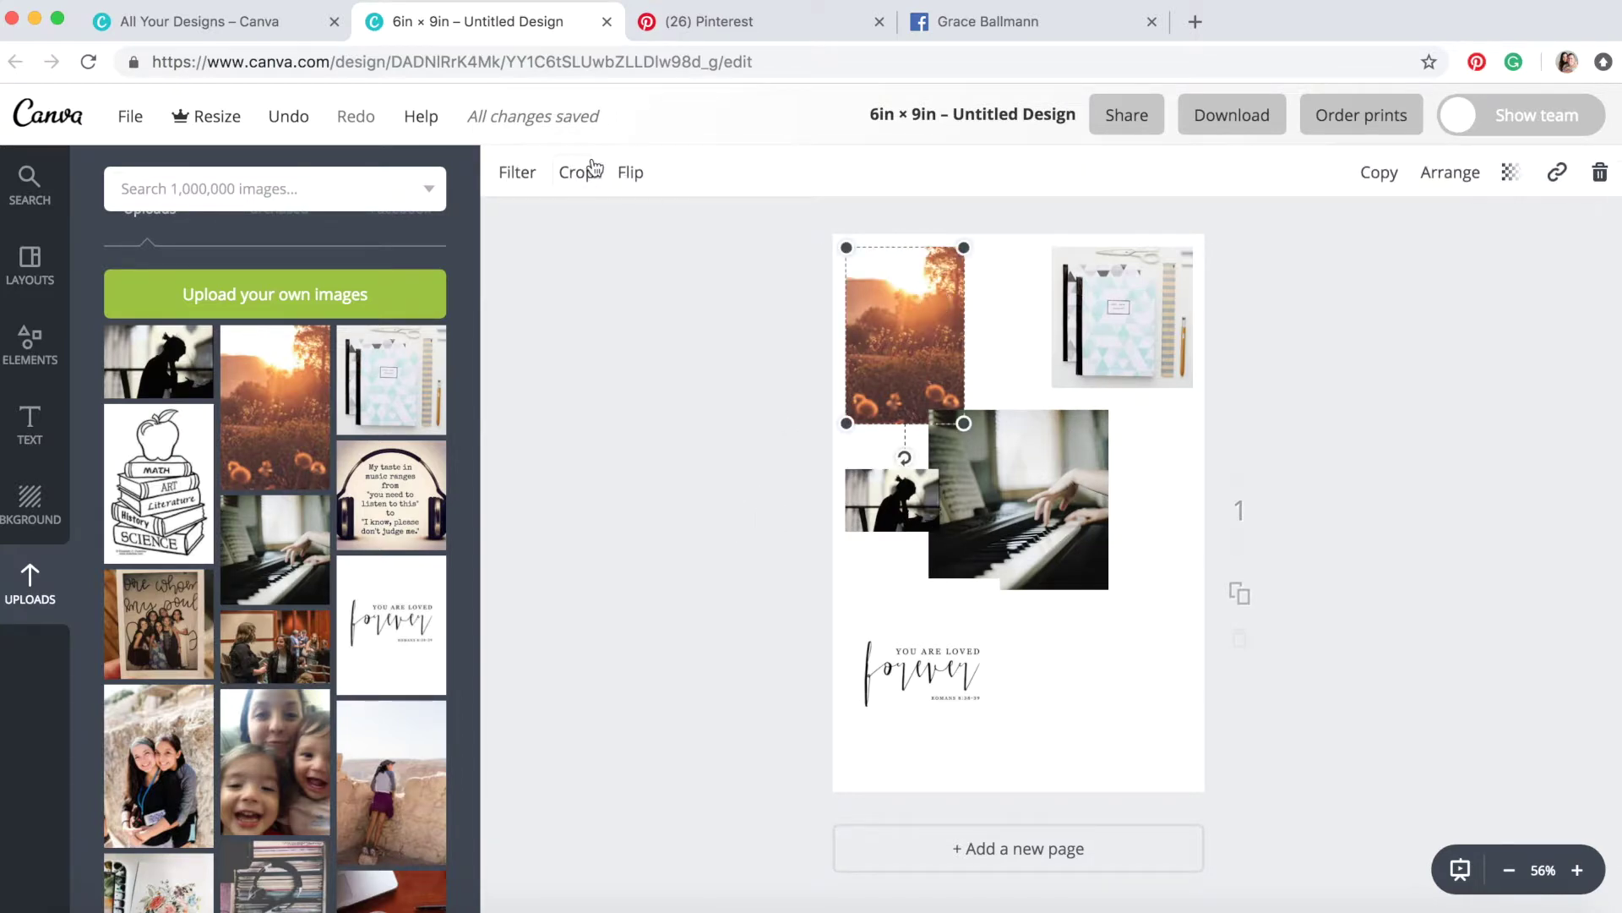
Crop the top-left sunset photo to a smaller square and switch to the Pinterest board.
click(581, 186)
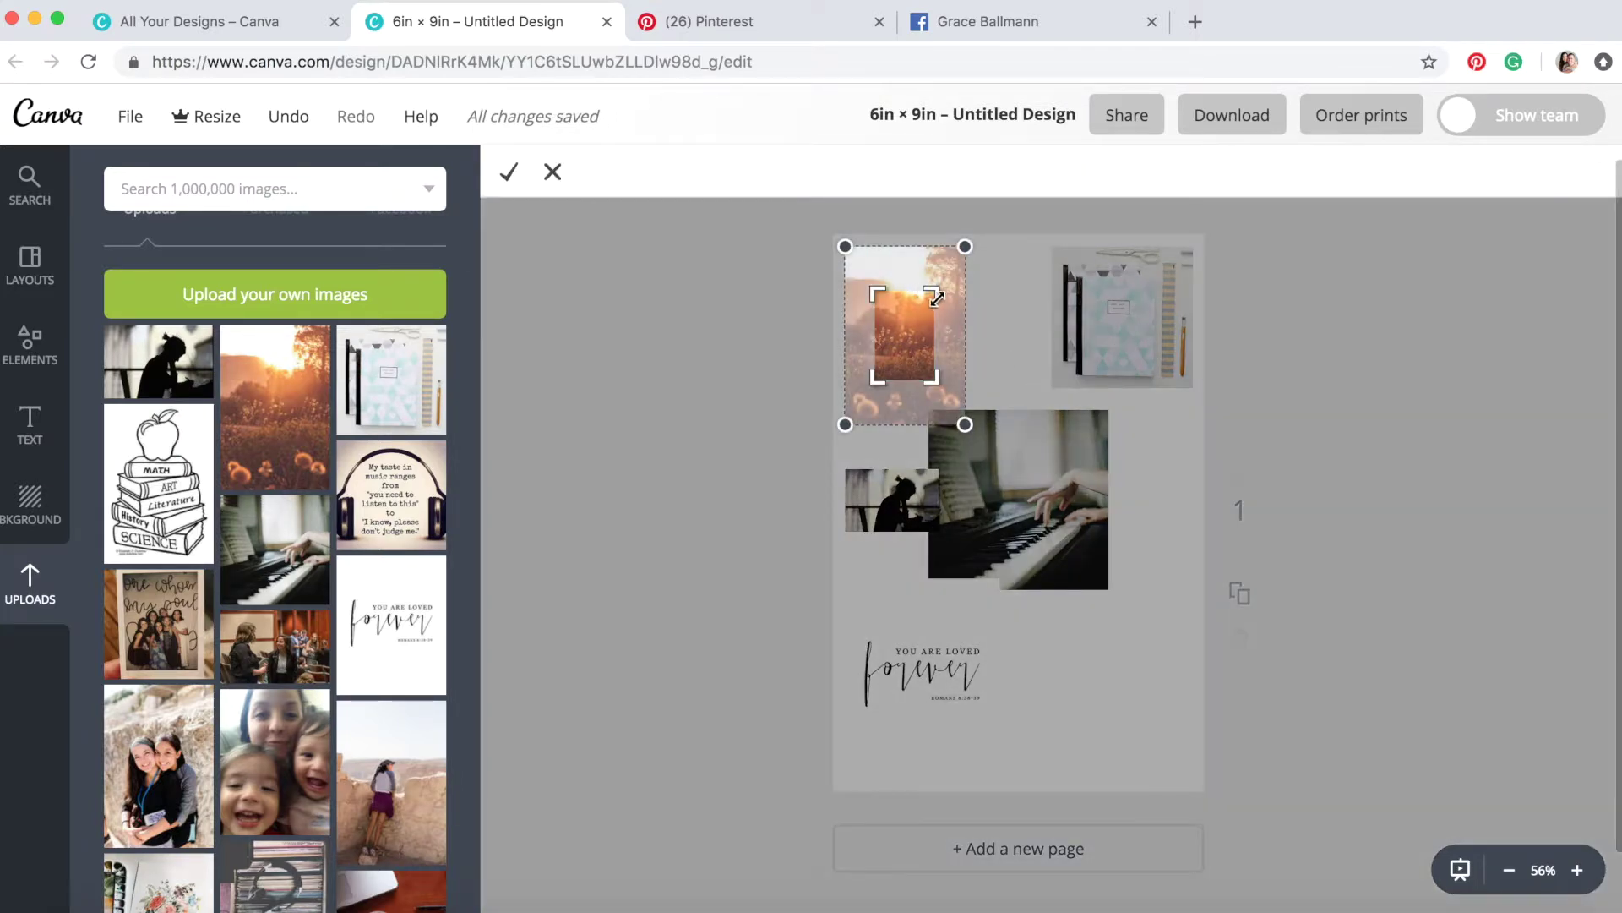
mouse_move(950, 281)
mouse_down()
mouse_move(930, 335)
mouse_move(963, 289)
mouse_move(844, 255)
mouse_up()
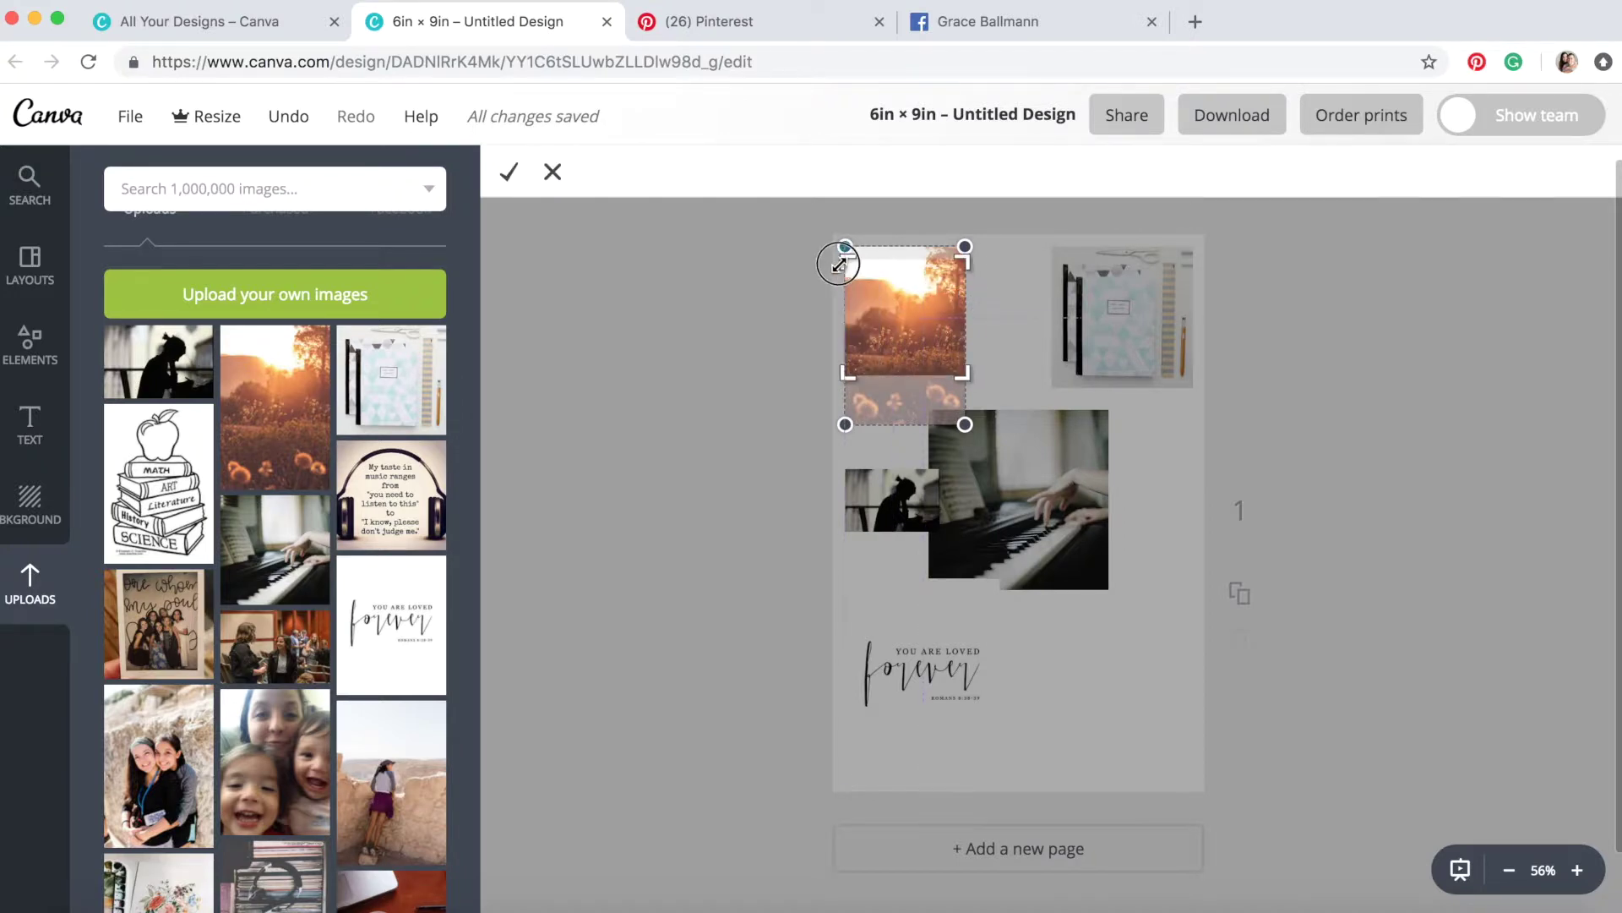
click(837, 260)
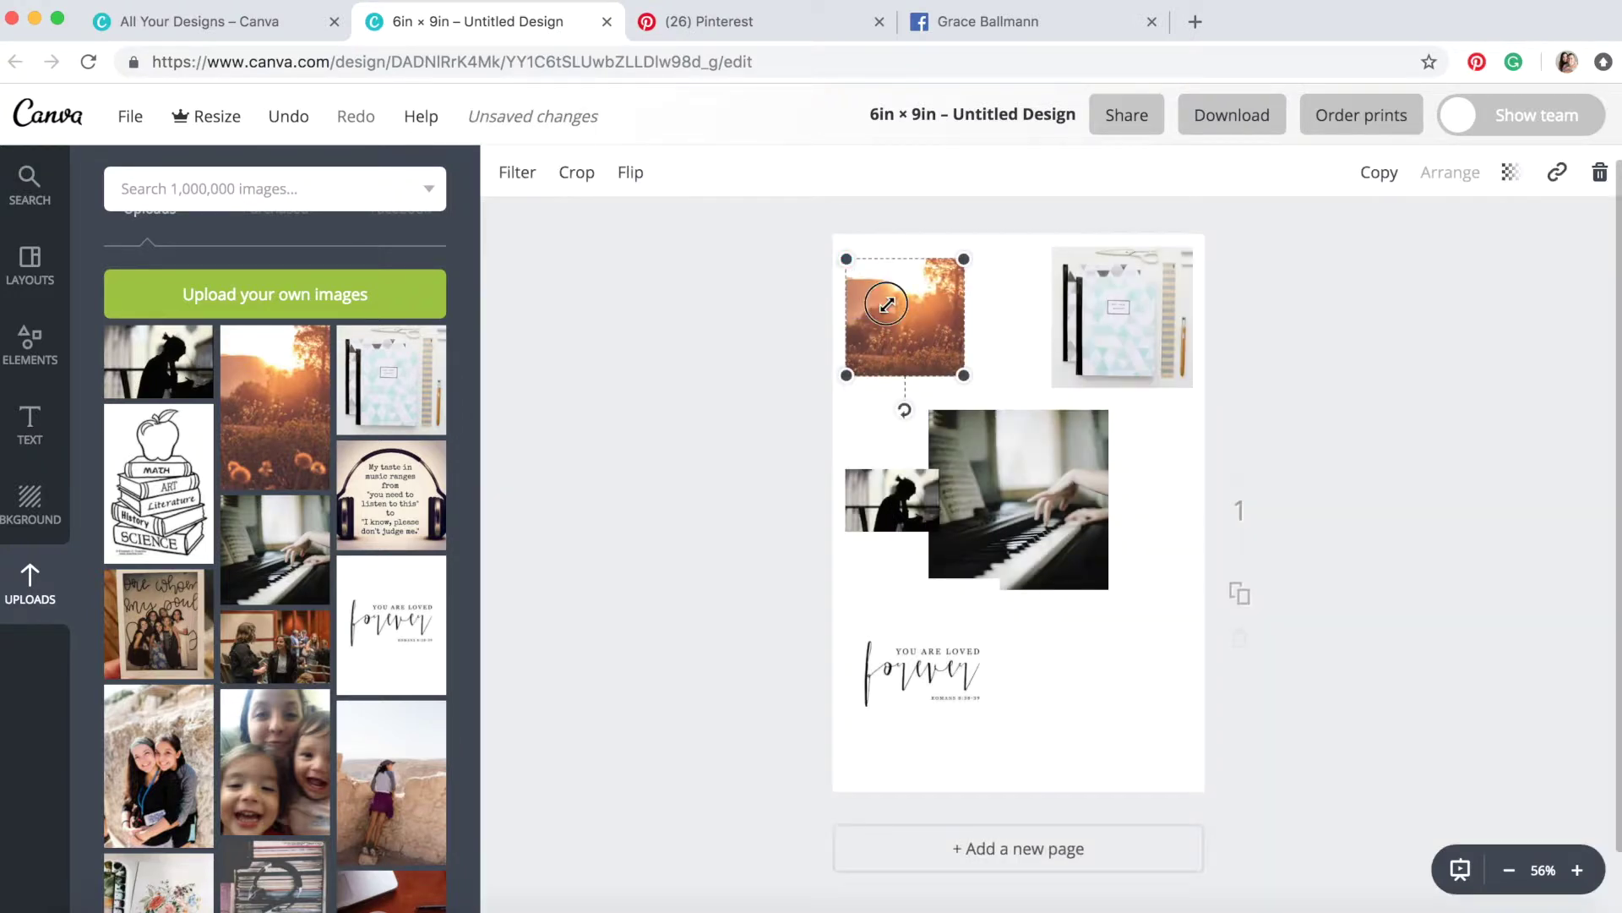
click(869, 426)
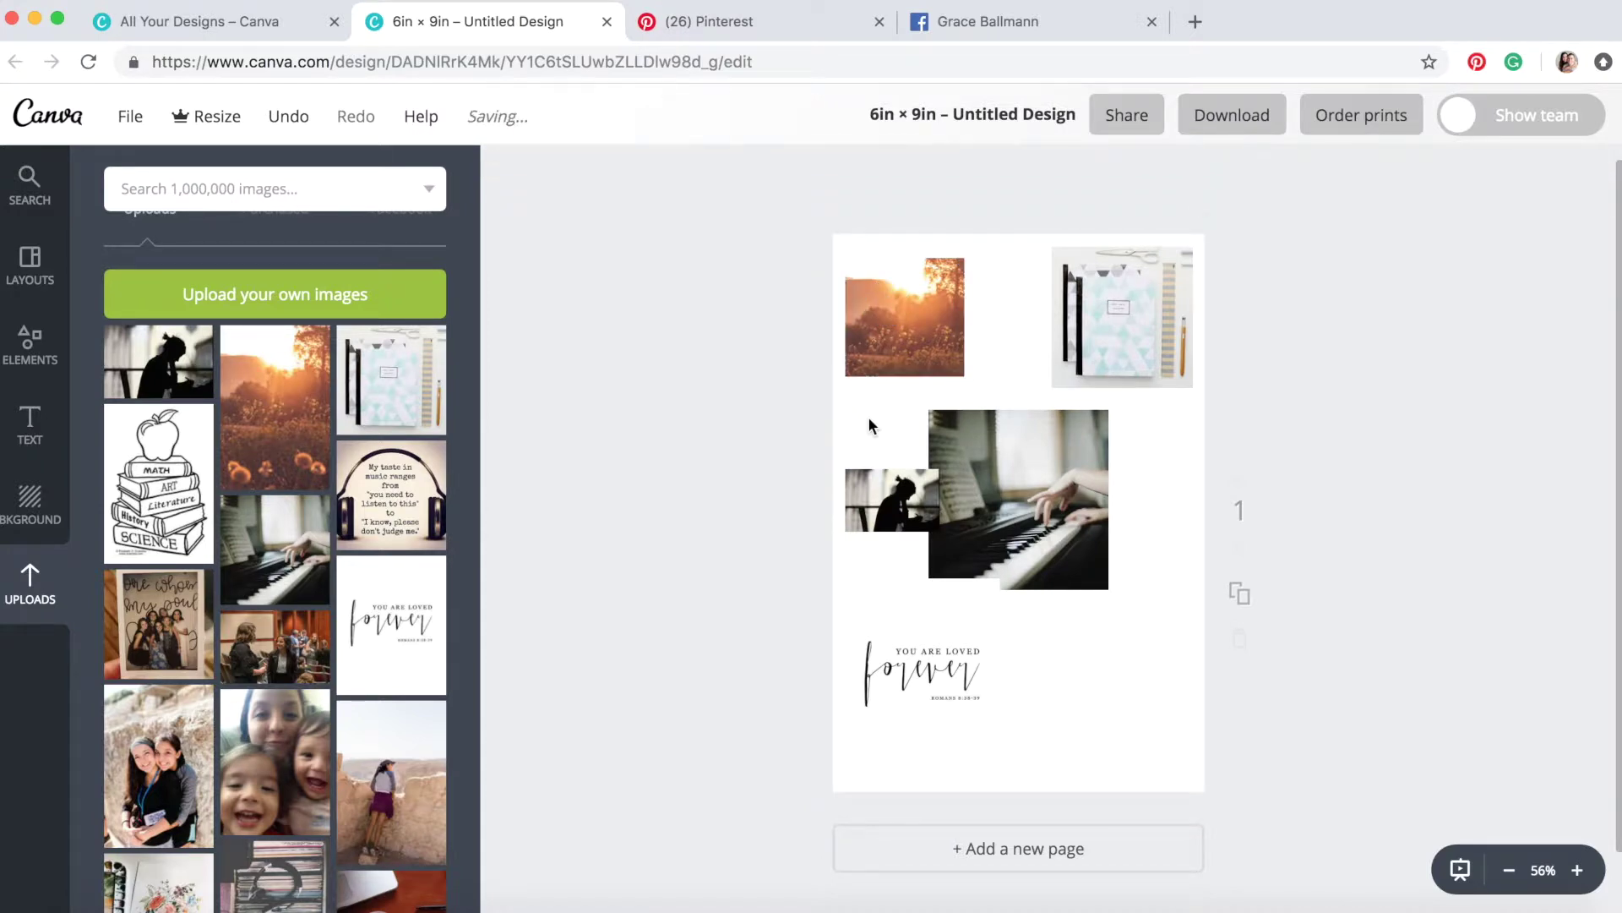
click(803, 23)
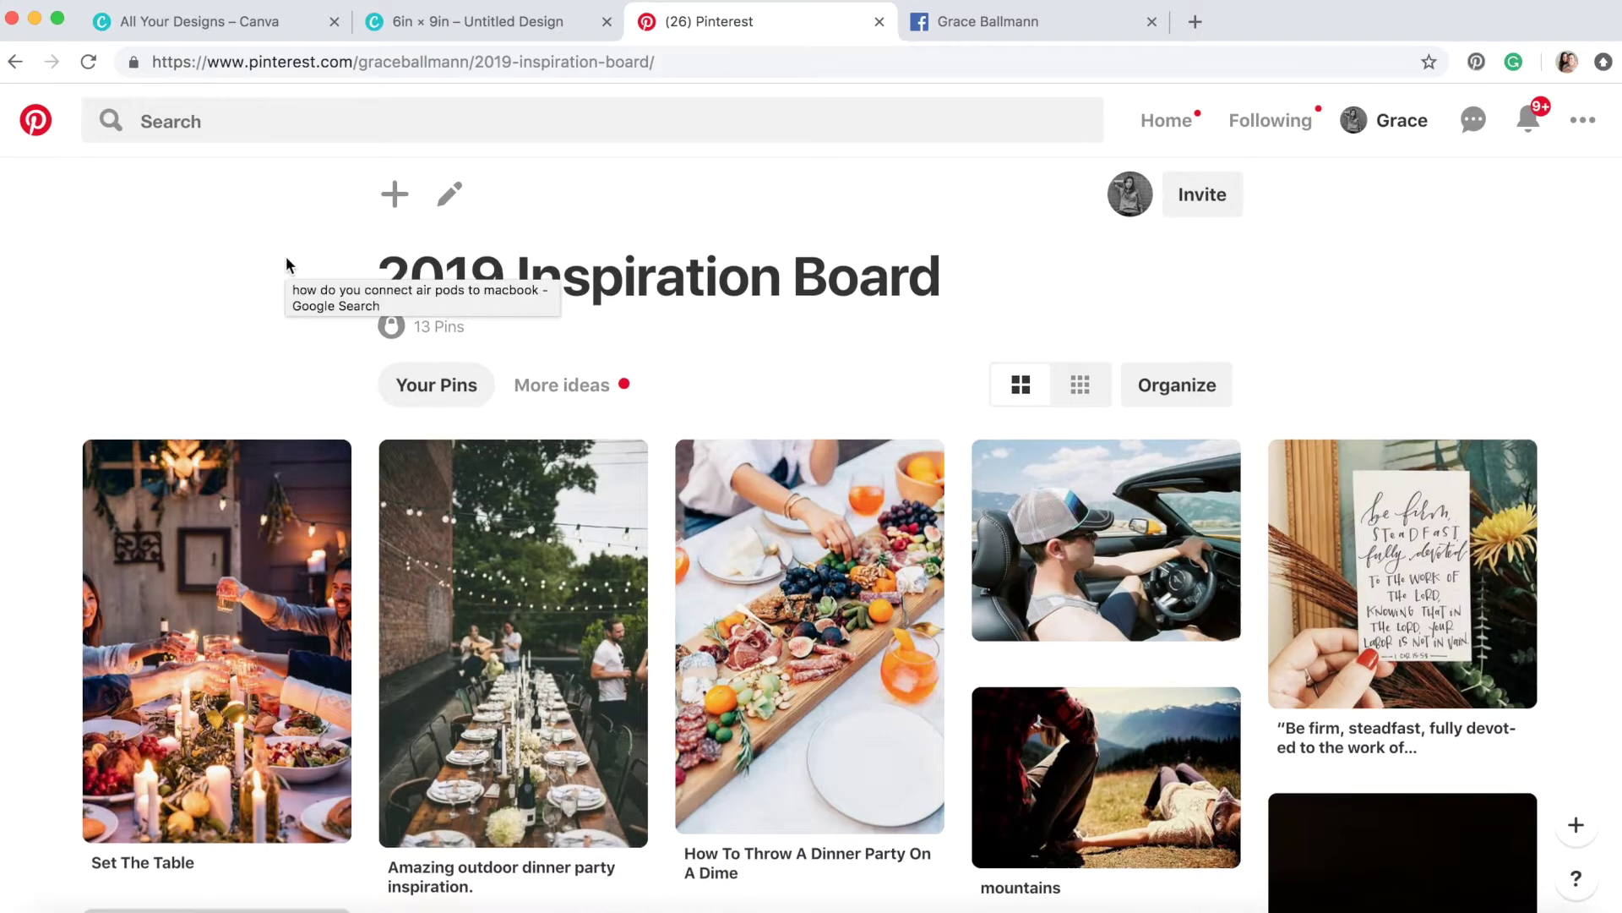
scroll(291, 258, down, 1)
scroll(97, 326, up, 1)
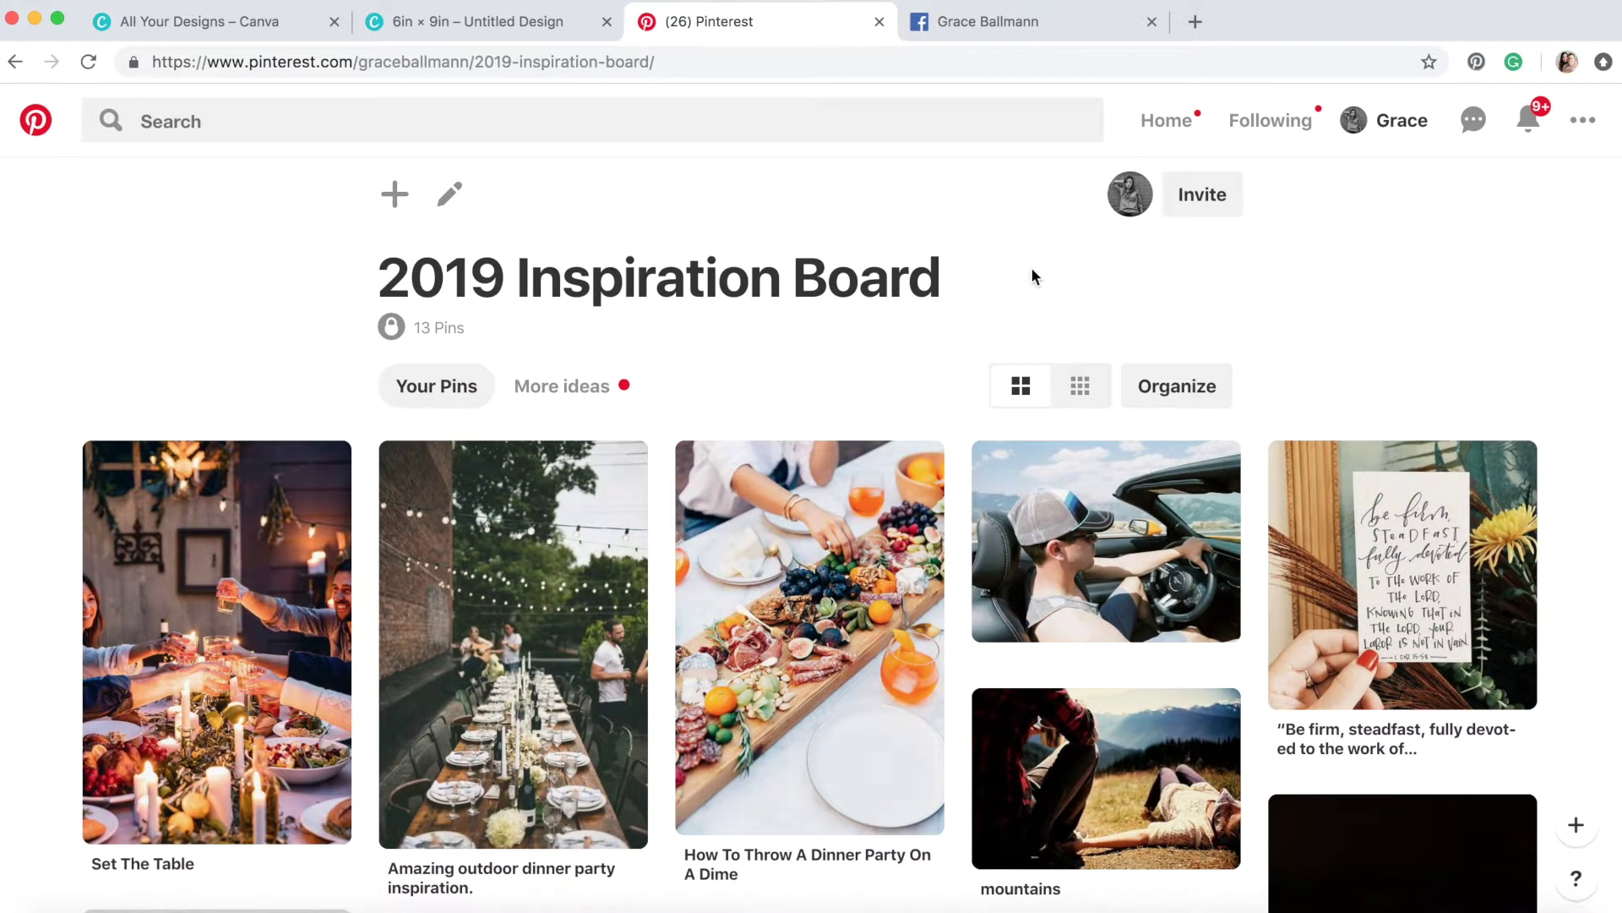
scroll(1032, 270, down, 5)
scroll(1032, 269, down, 1)
scroll(1034, 273, down, 2)
scroll(1034, 270, up, 3)
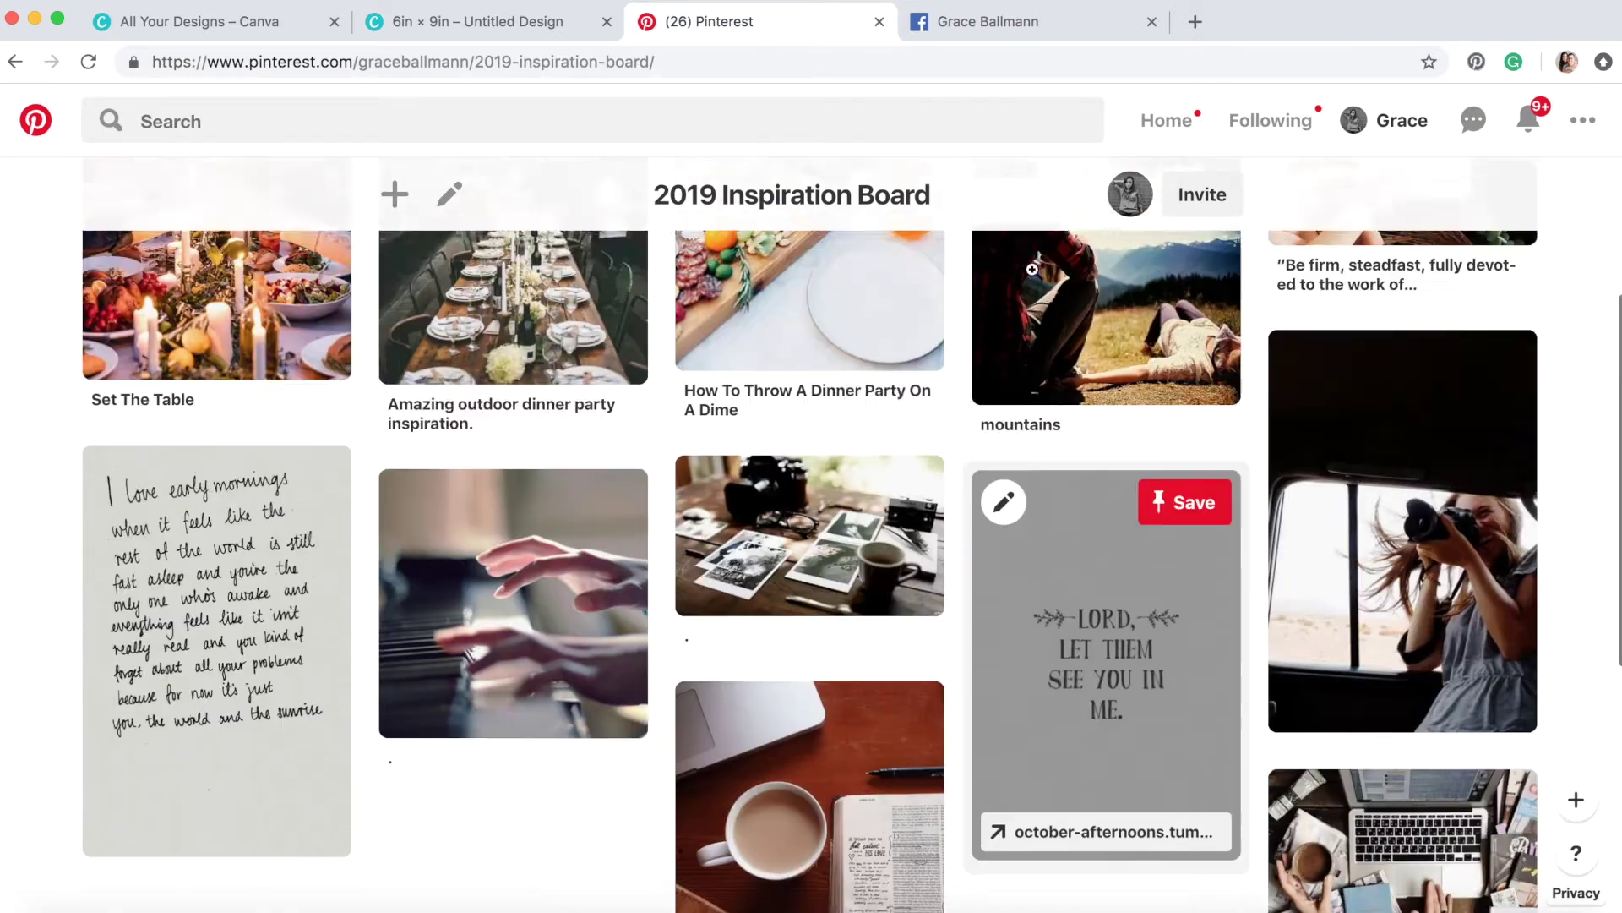
scroll(1034, 270, up, 2)
View the Set The Table pin's download option, return to the board, then go to Facebook.
click(197, 375)
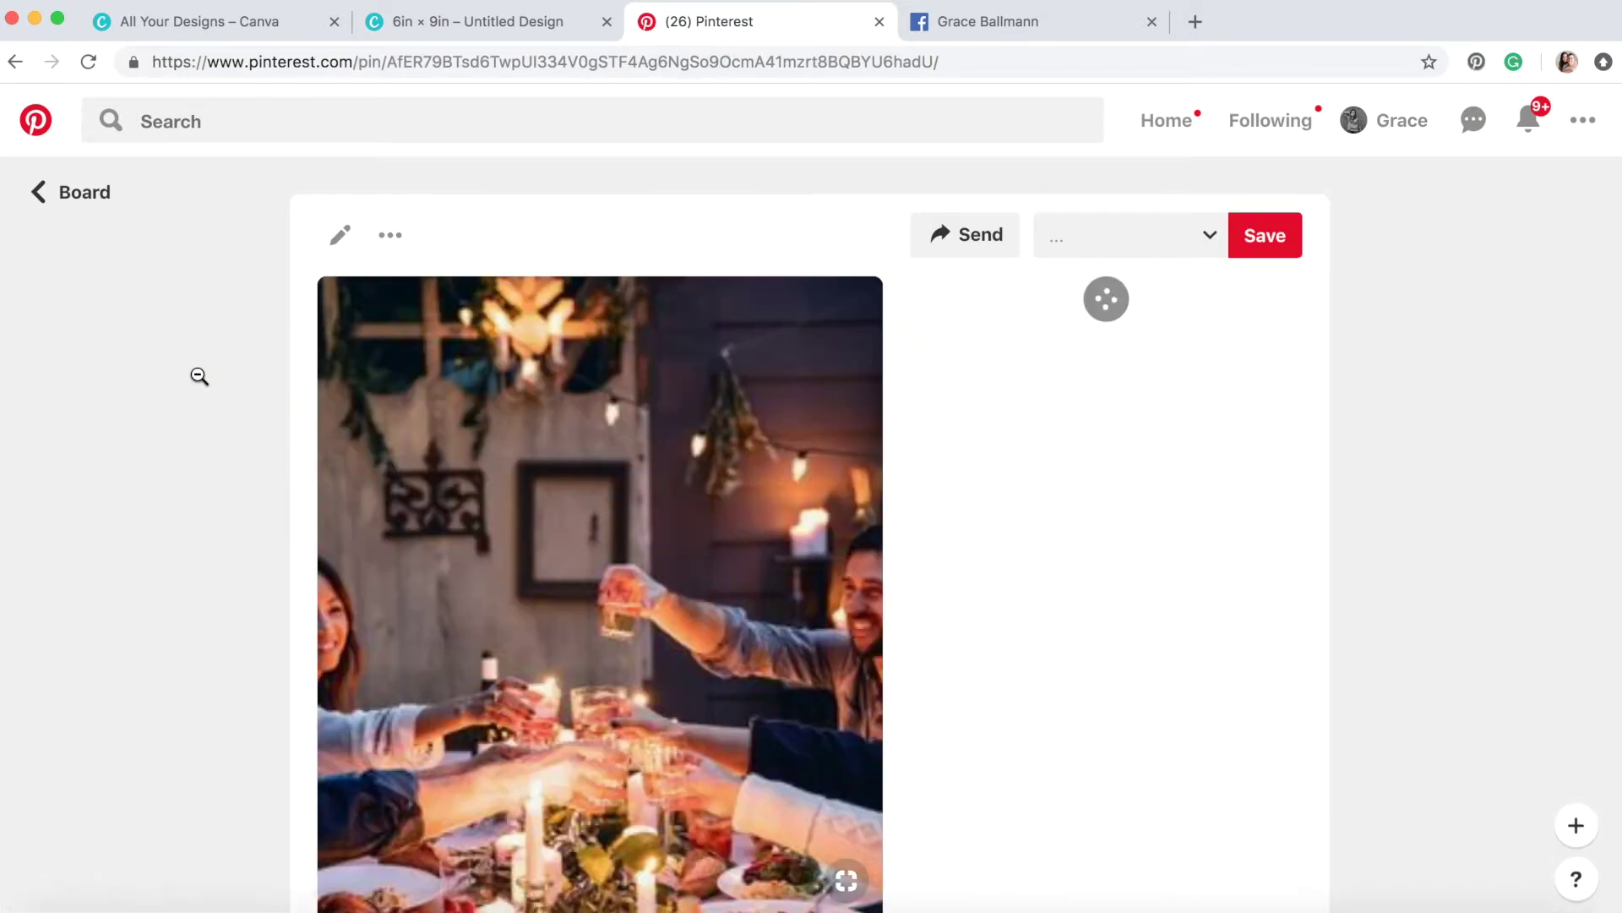
click(390, 237)
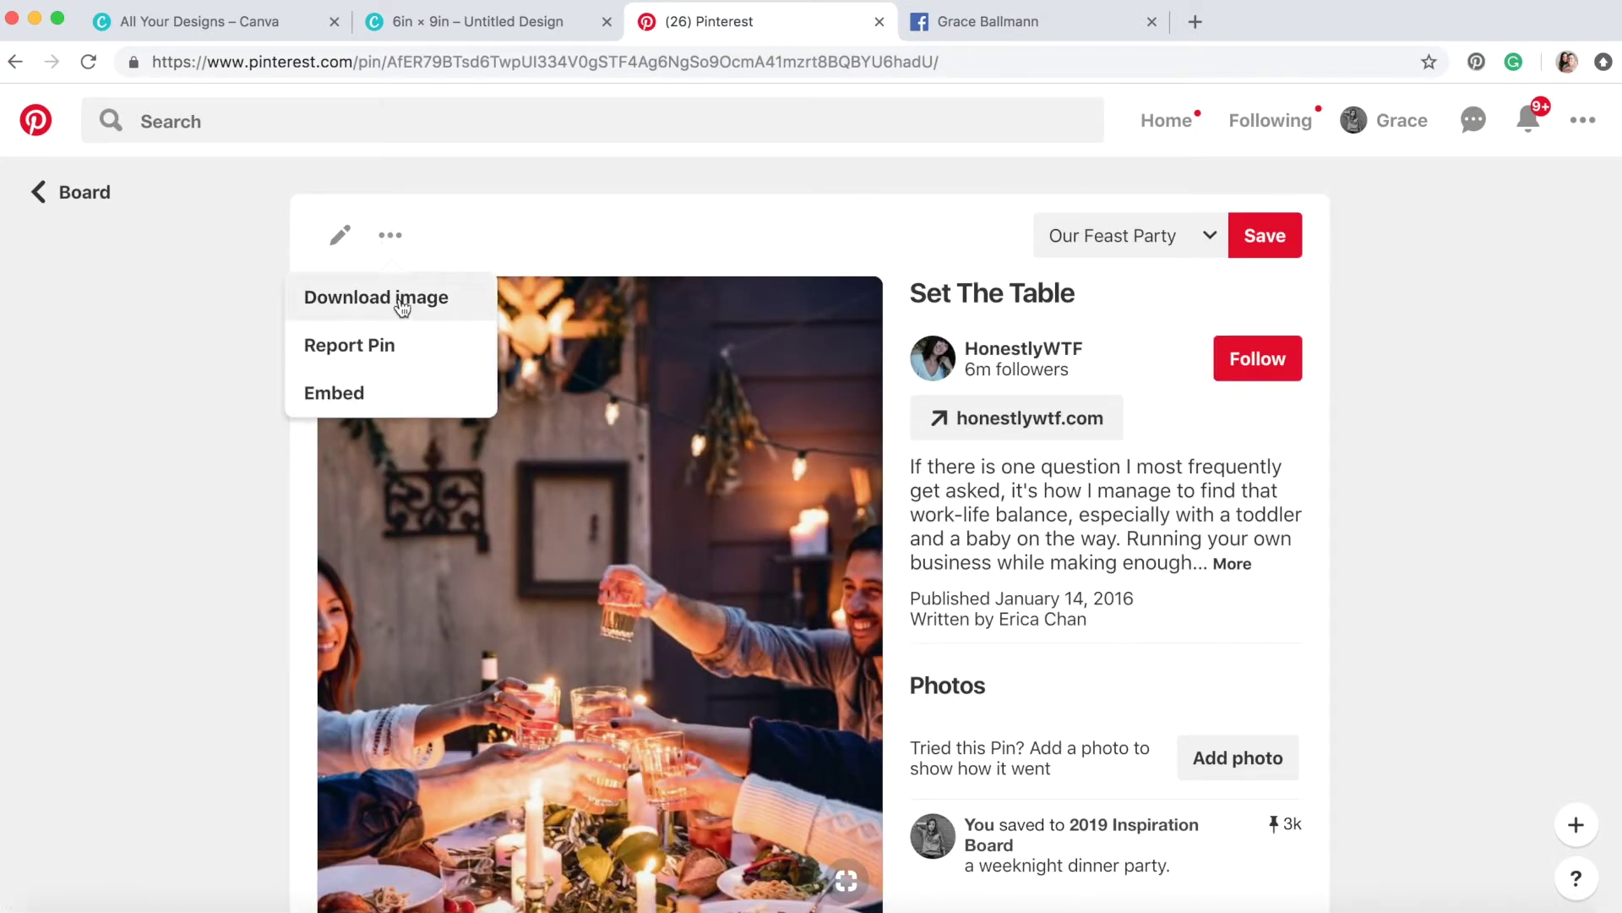
click(77, 192)
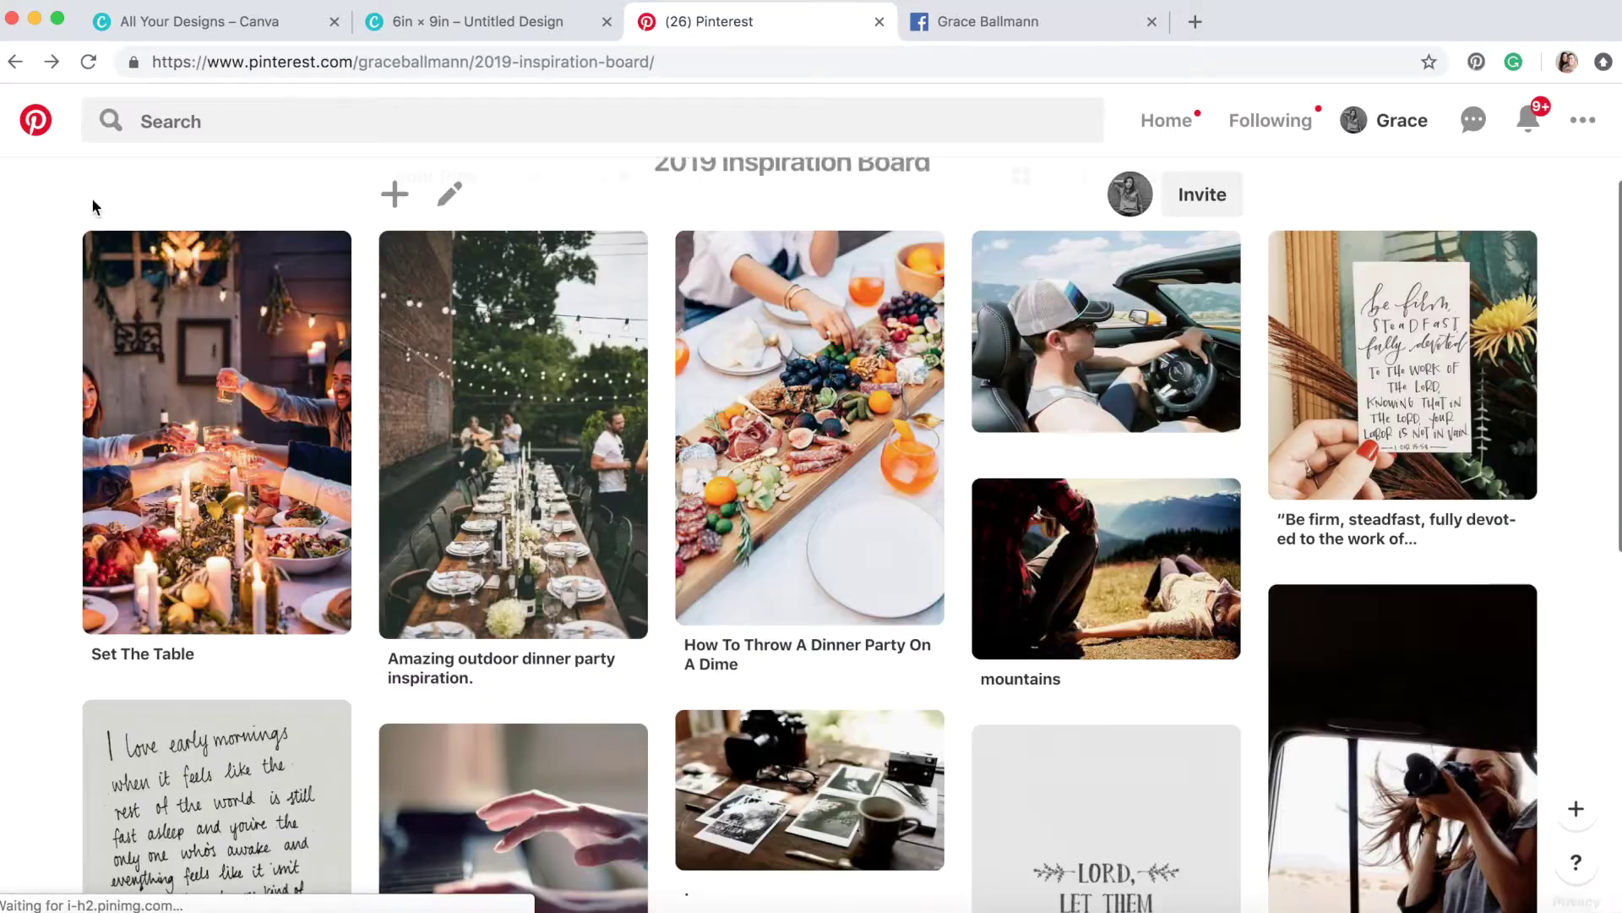
scroll(46, 297, down, 1)
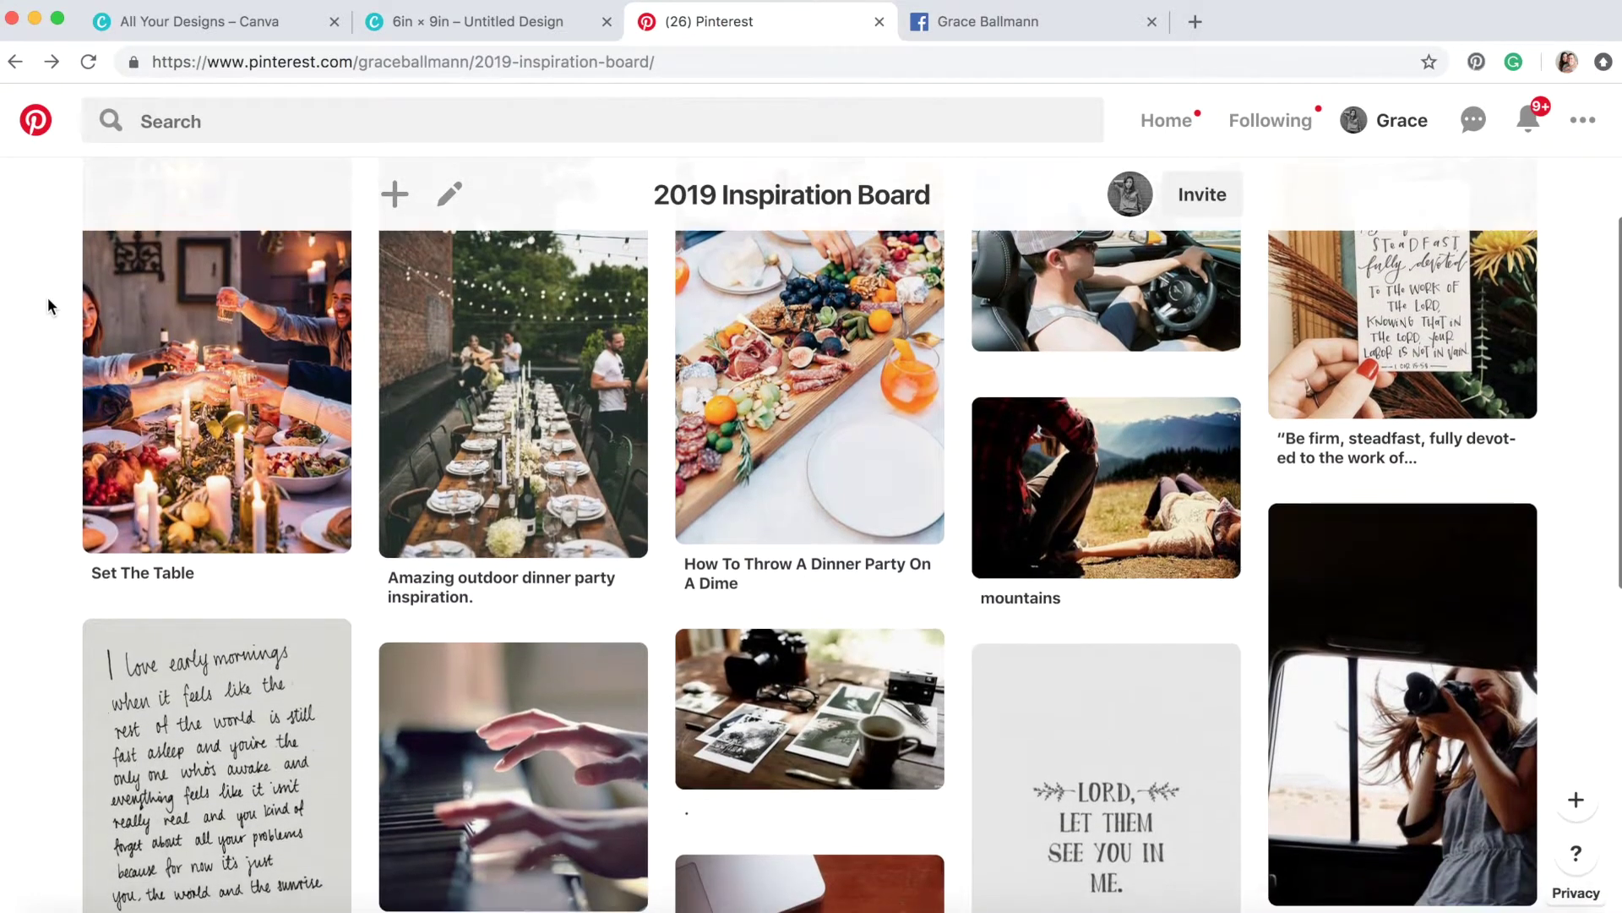
scroll(48, 296, down, 3)
scroll(157, 384, up, 2)
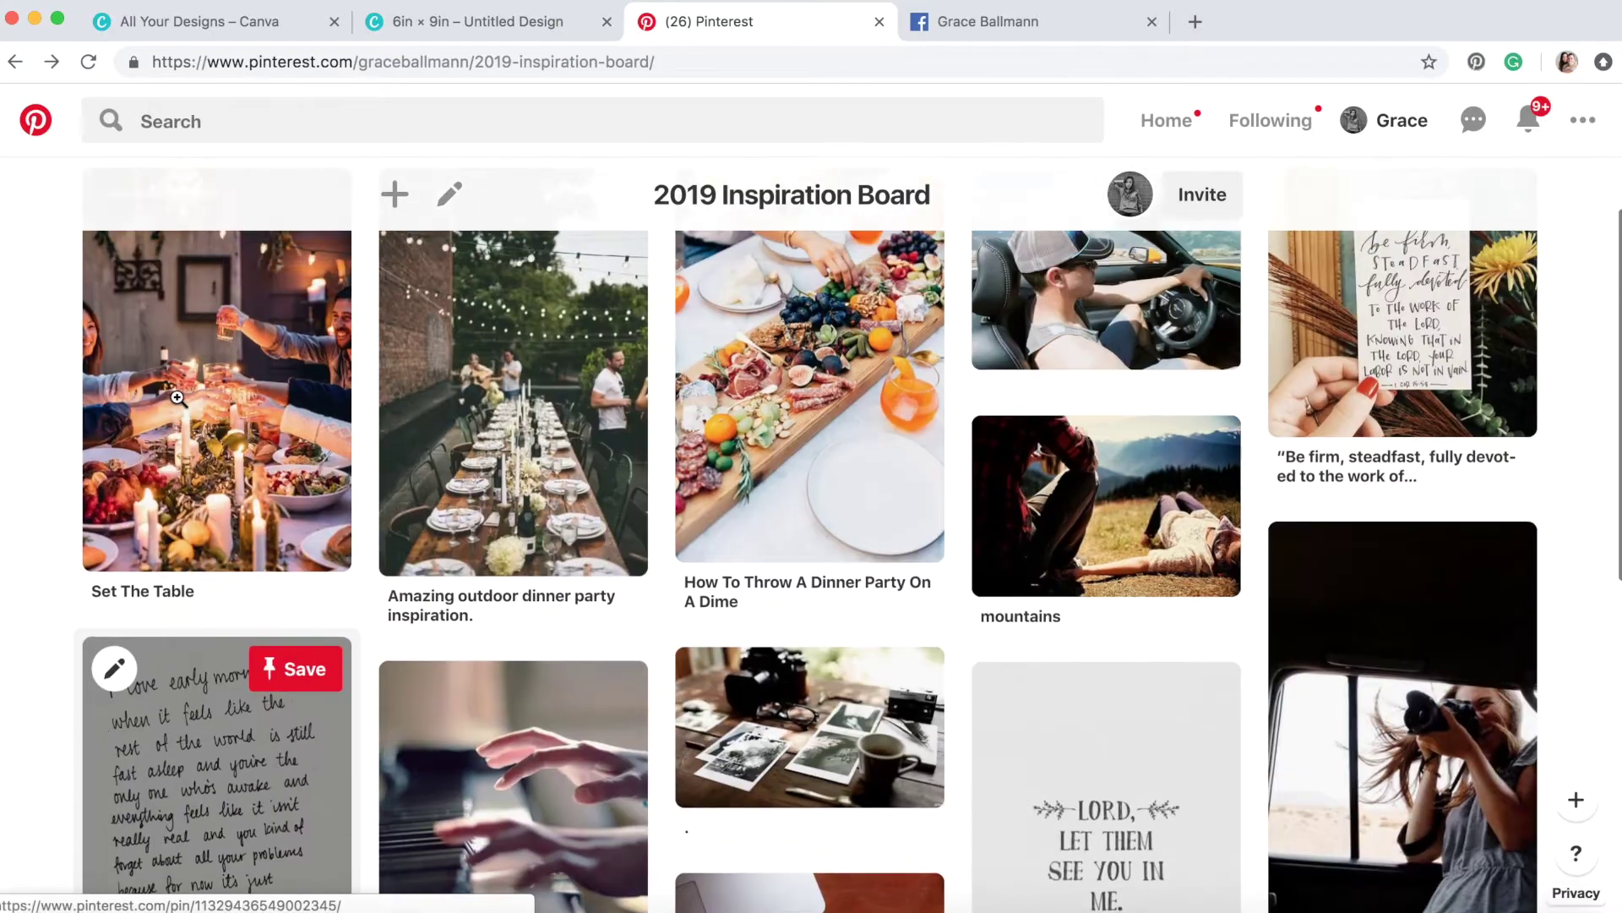
click(972, 26)
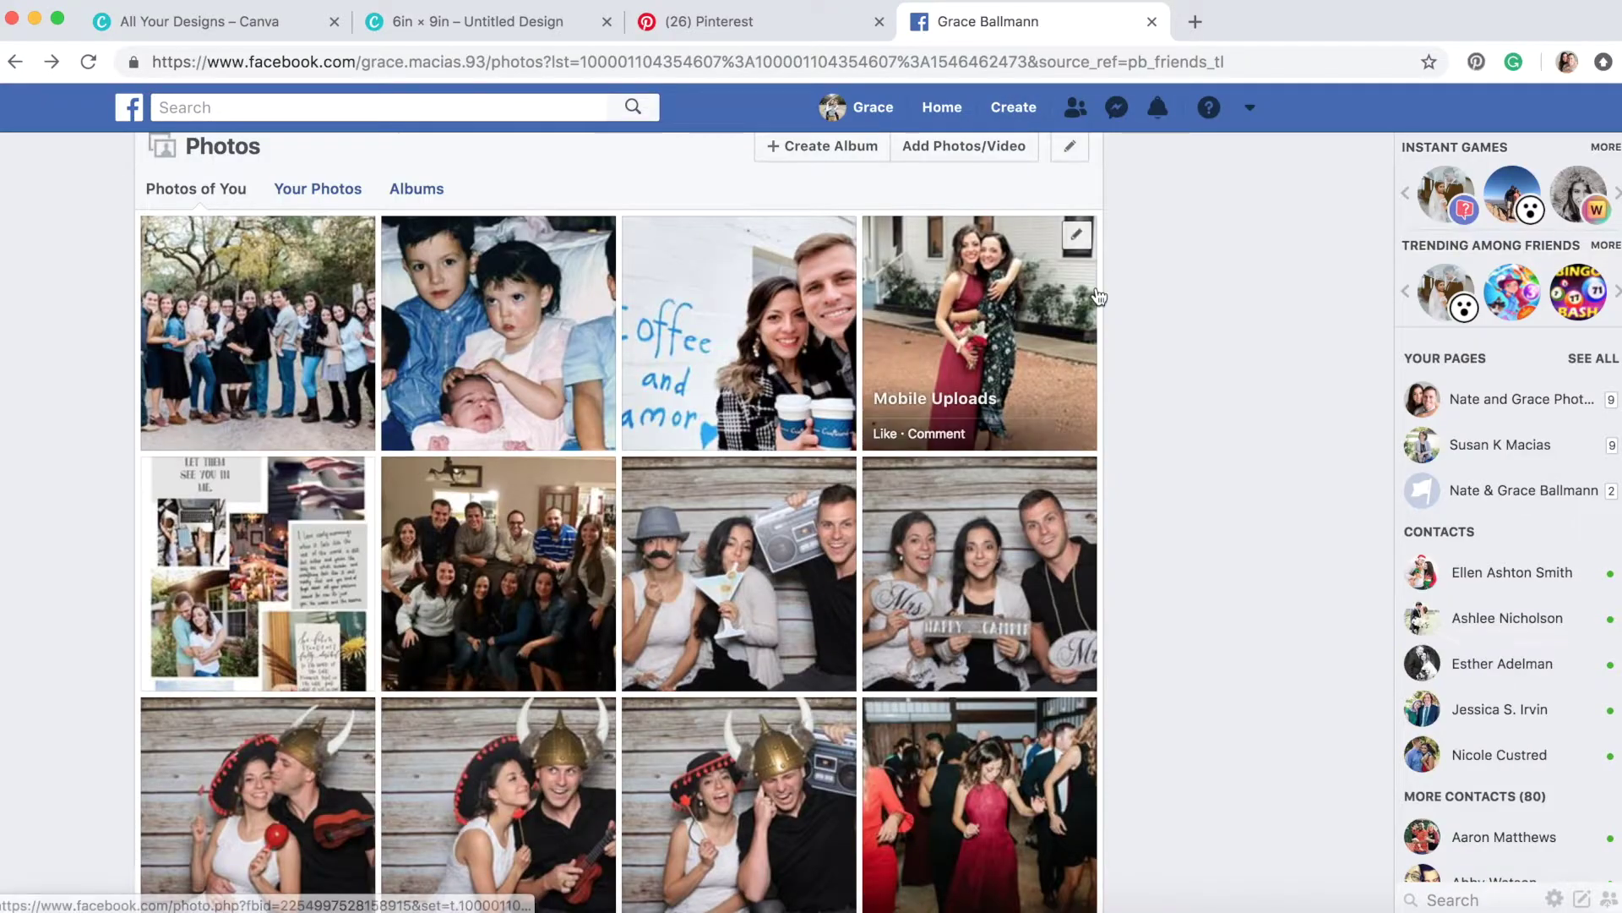
scroll(1167, 373, down, 1)
scroll(1166, 375, down, 2)
scroll(1167, 373, up, 3)
scroll(1167, 381, up, 1)
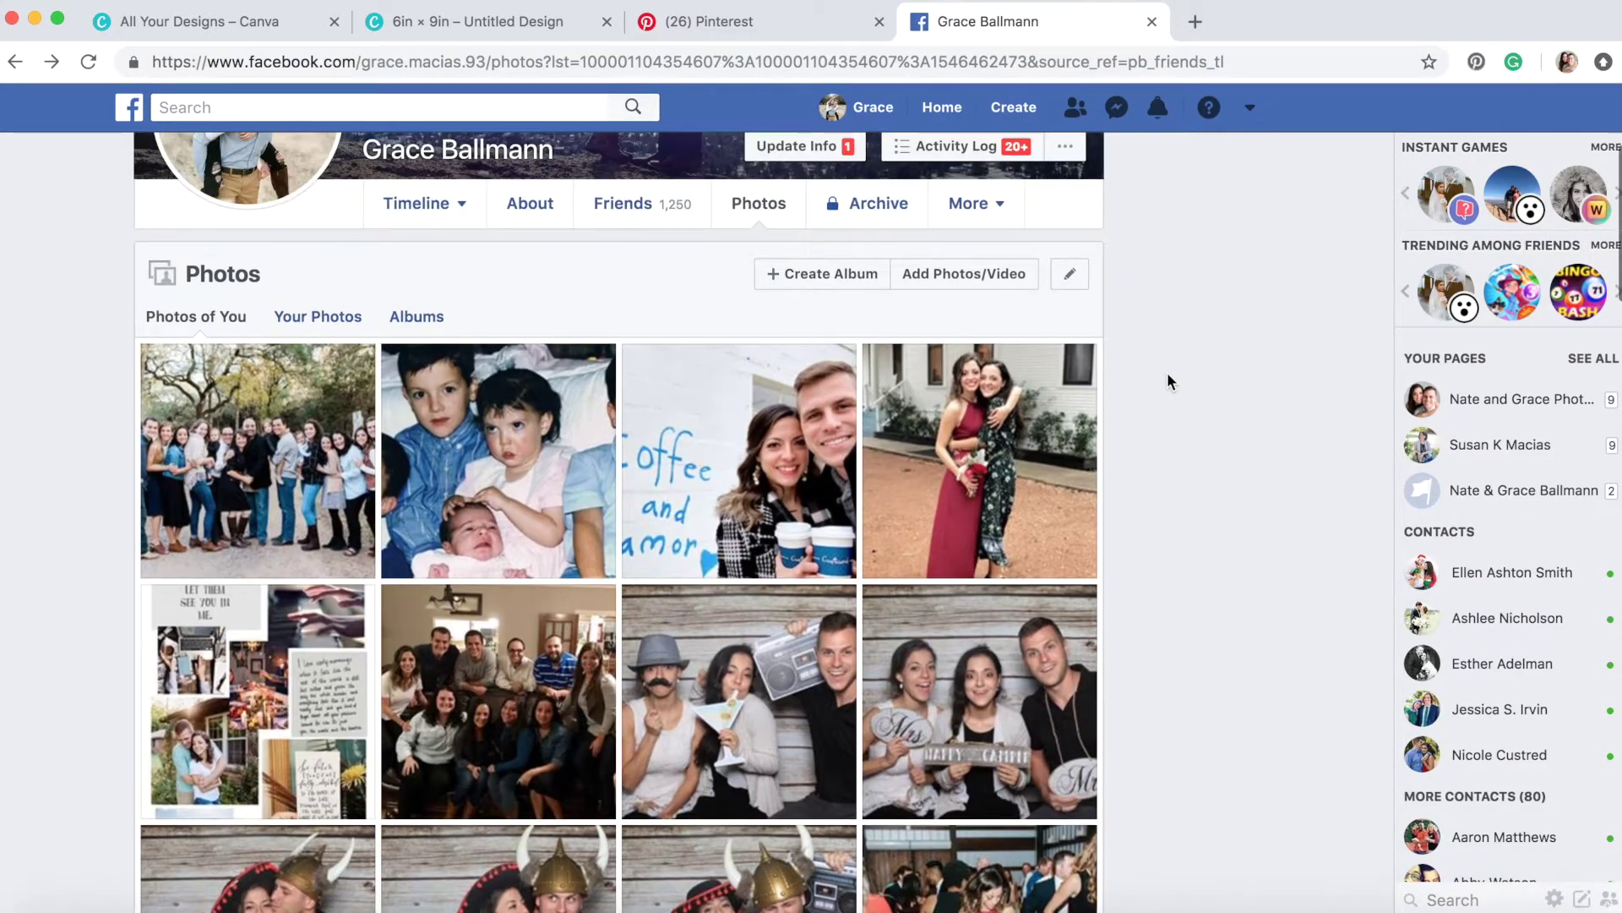
View the Coffee and amor photo's download option, close it and return to Canva.
click(718, 417)
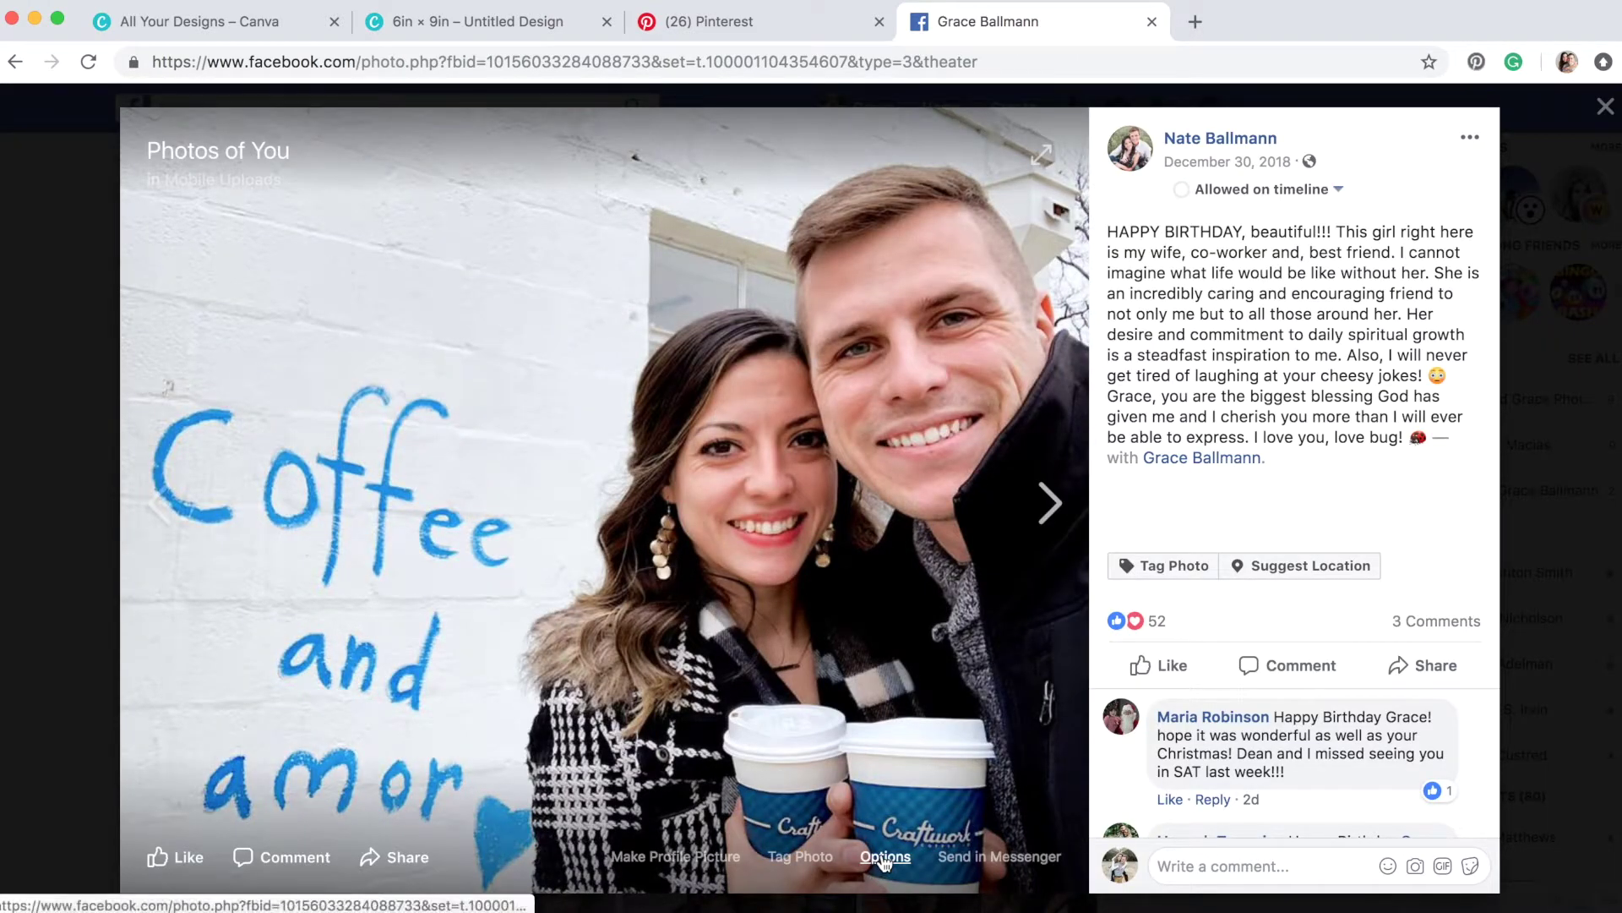
click(883, 857)
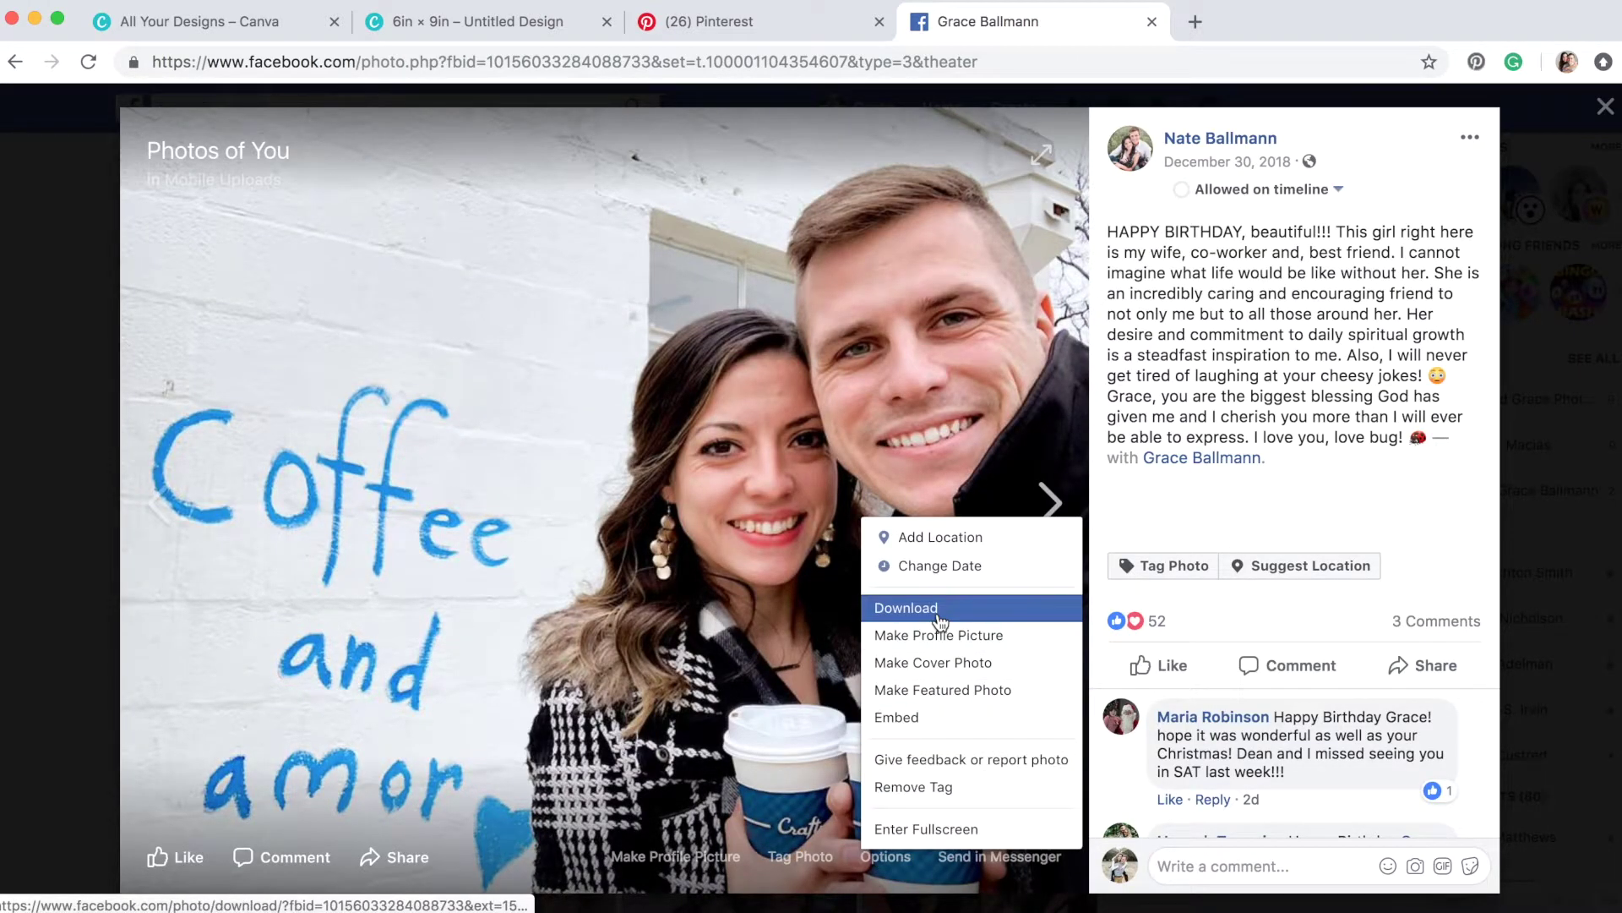
click(1605, 107)
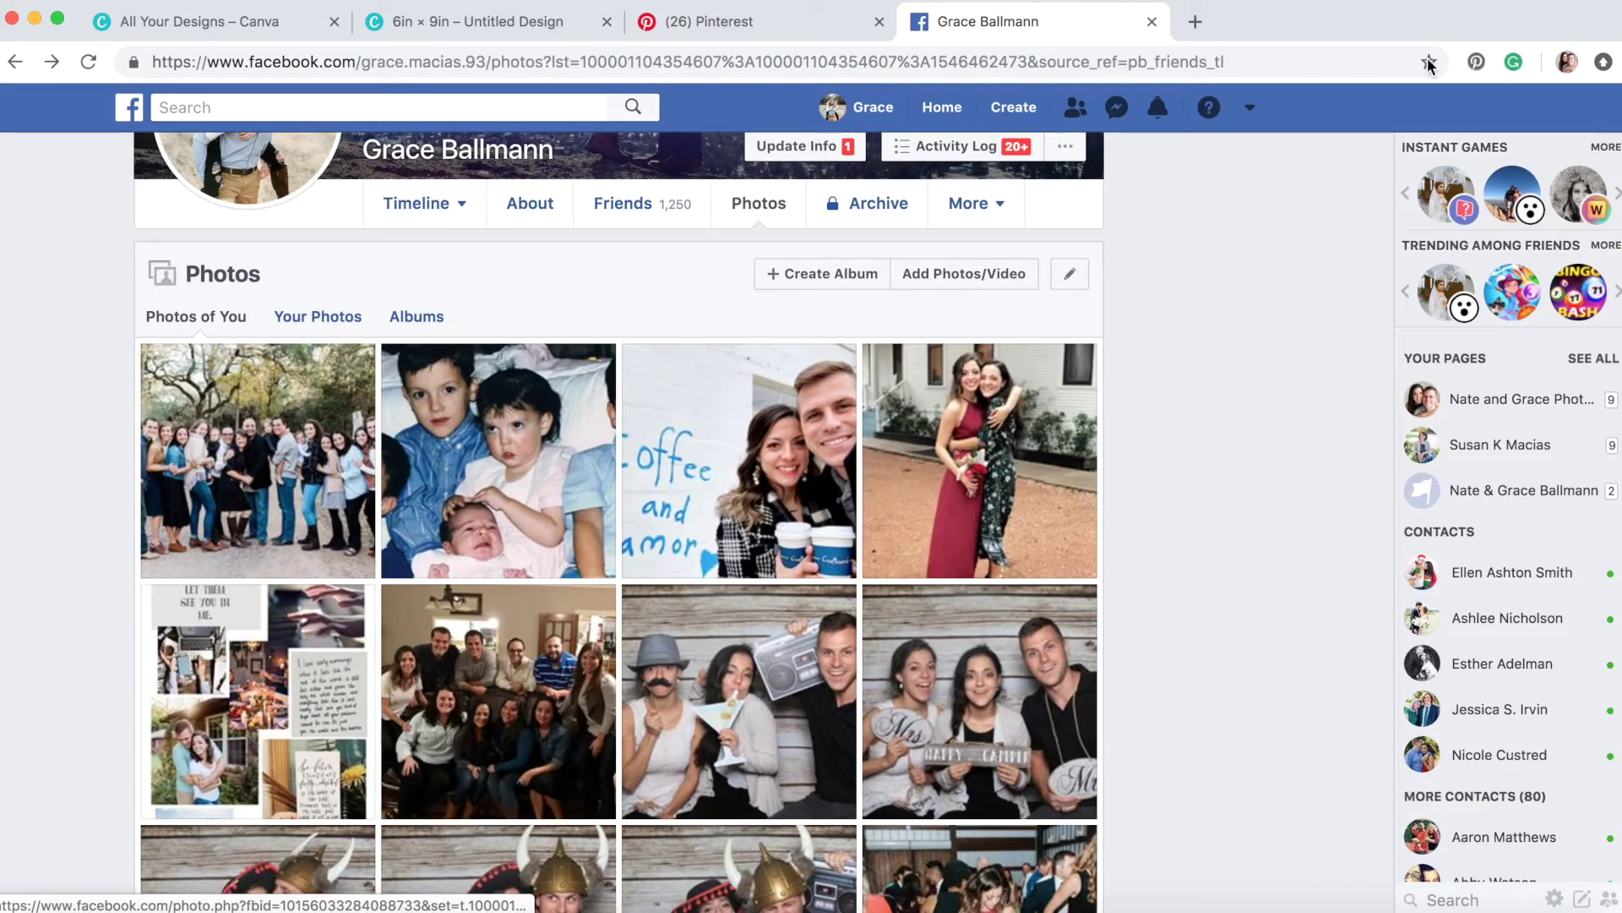
click(726, 23)
Place the record-stack photo, shrunk down, at the page's bottom right.
click(545, 27)
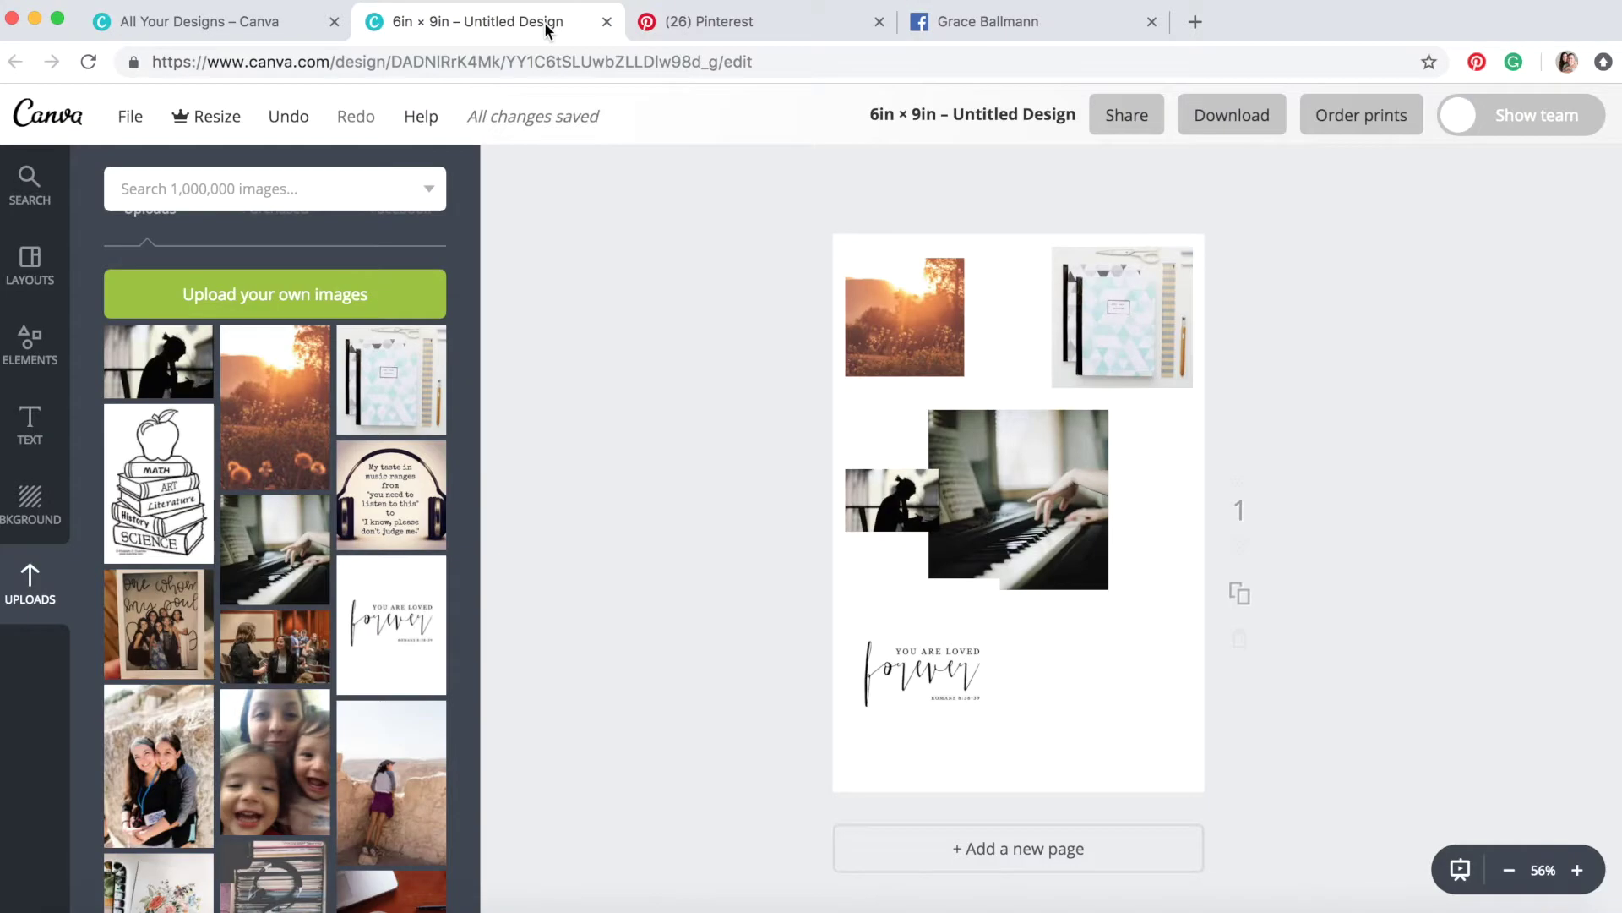
scroll(286, 530, down, 3)
scroll(286, 530, down, 3)
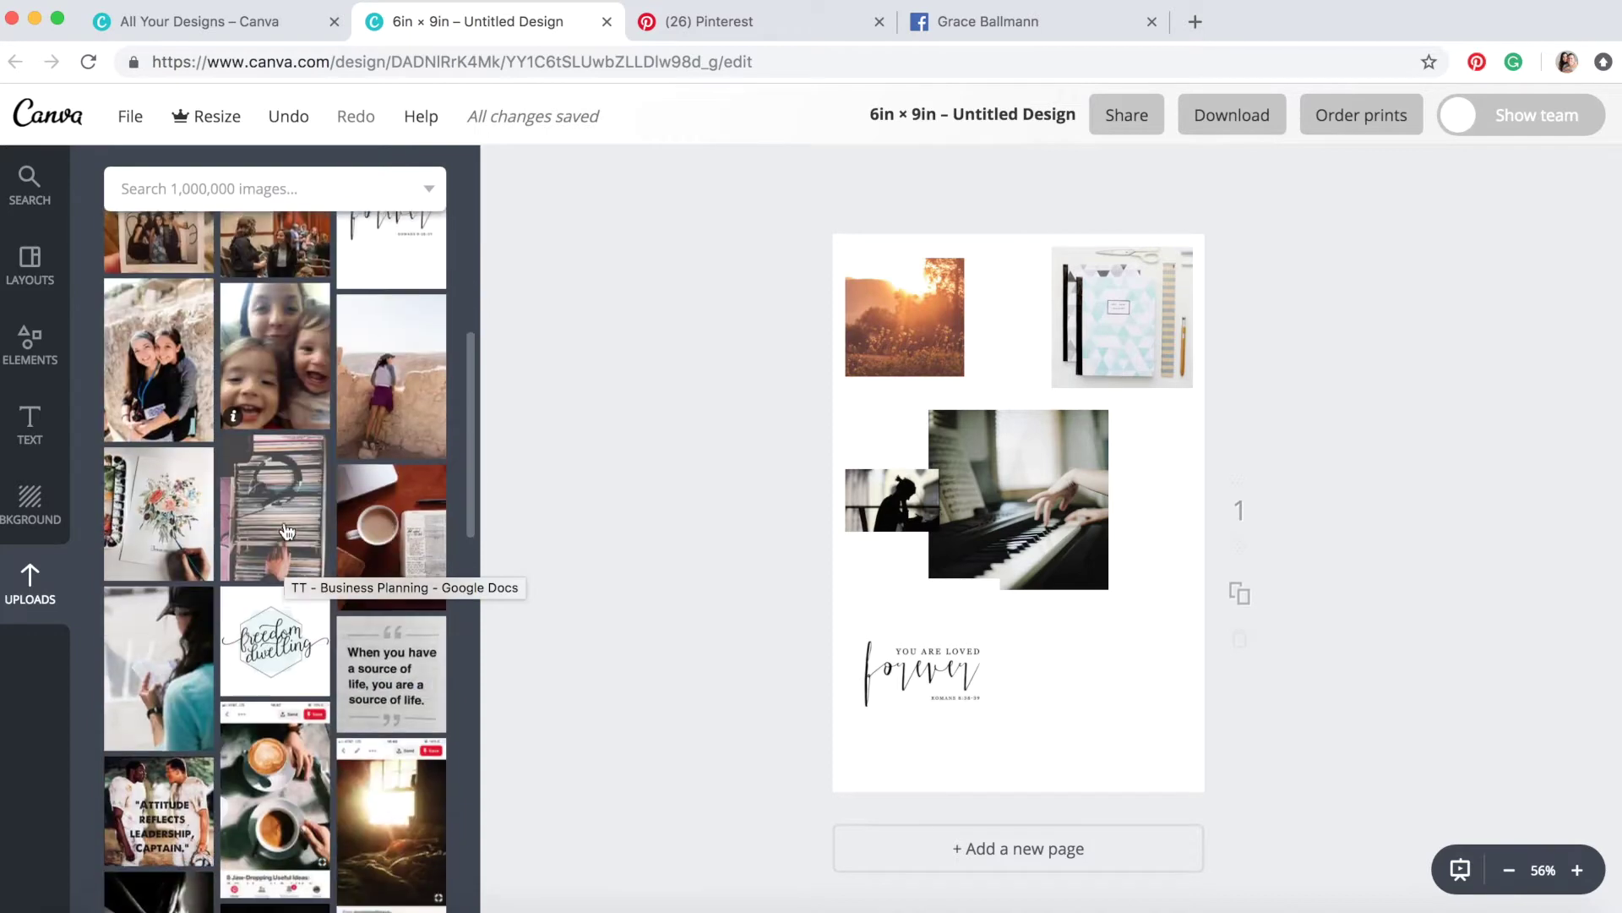
drag(286, 530, 1161, 602)
drag(1212, 858, 1103, 780)
drag(1103, 659, 1143, 574)
Enlarge the piano photo and bring up the download settings.
click(1355, 437)
click(1090, 432)
mouse_move(1108, 410)
mouse_down()
mouse_move(1129, 376)
mouse_move(1083, 399)
mouse_up()
click(1387, 488)
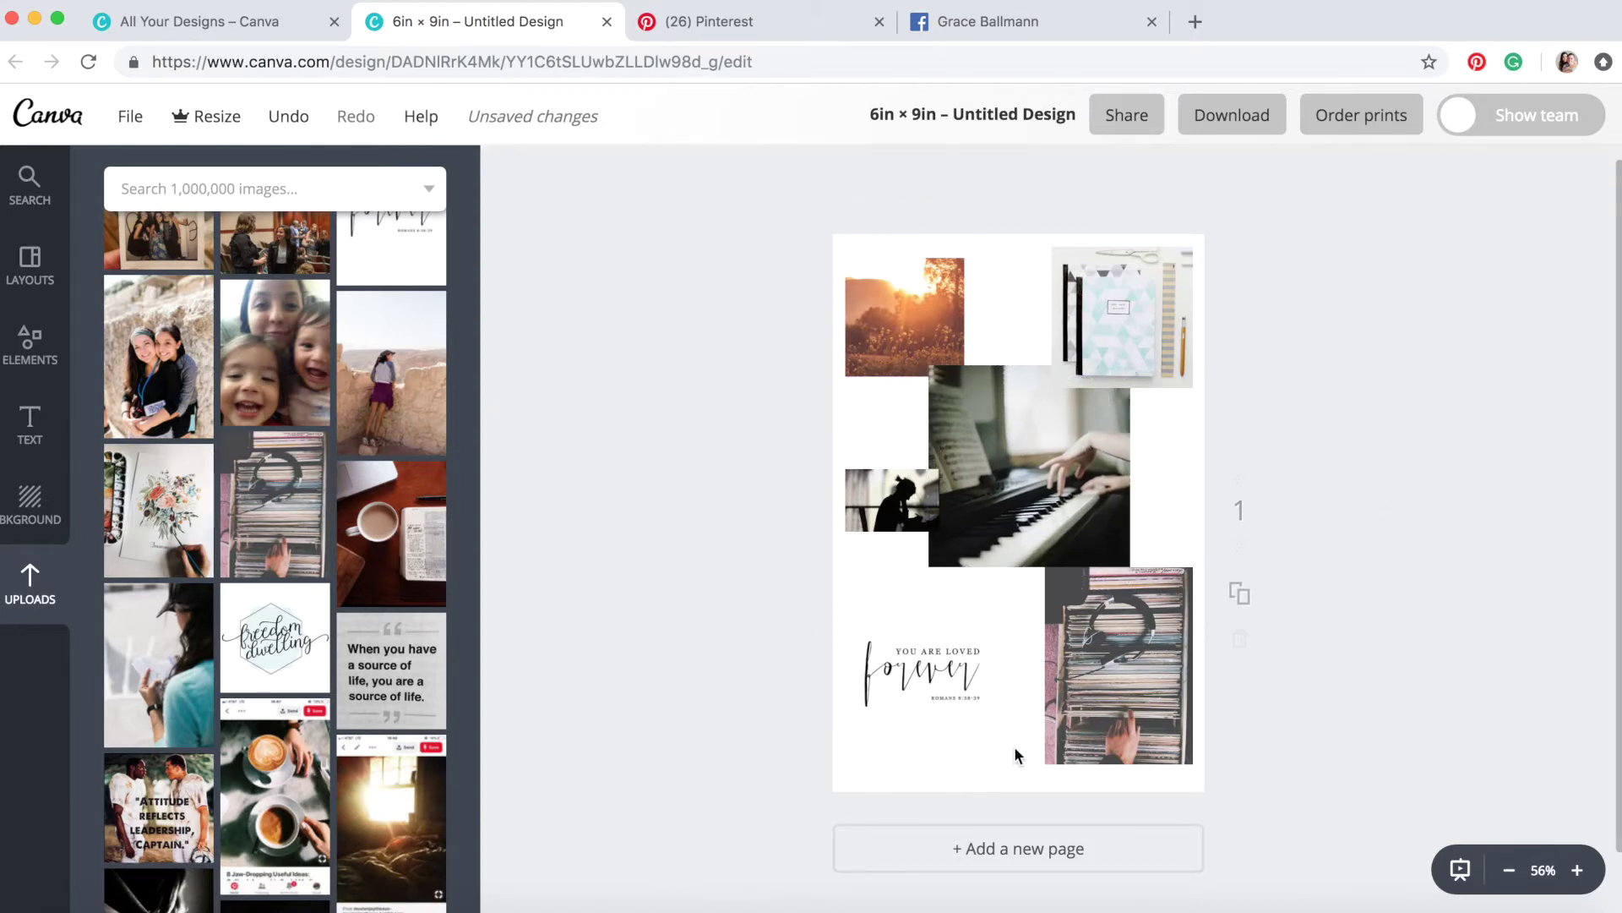
click(1238, 123)
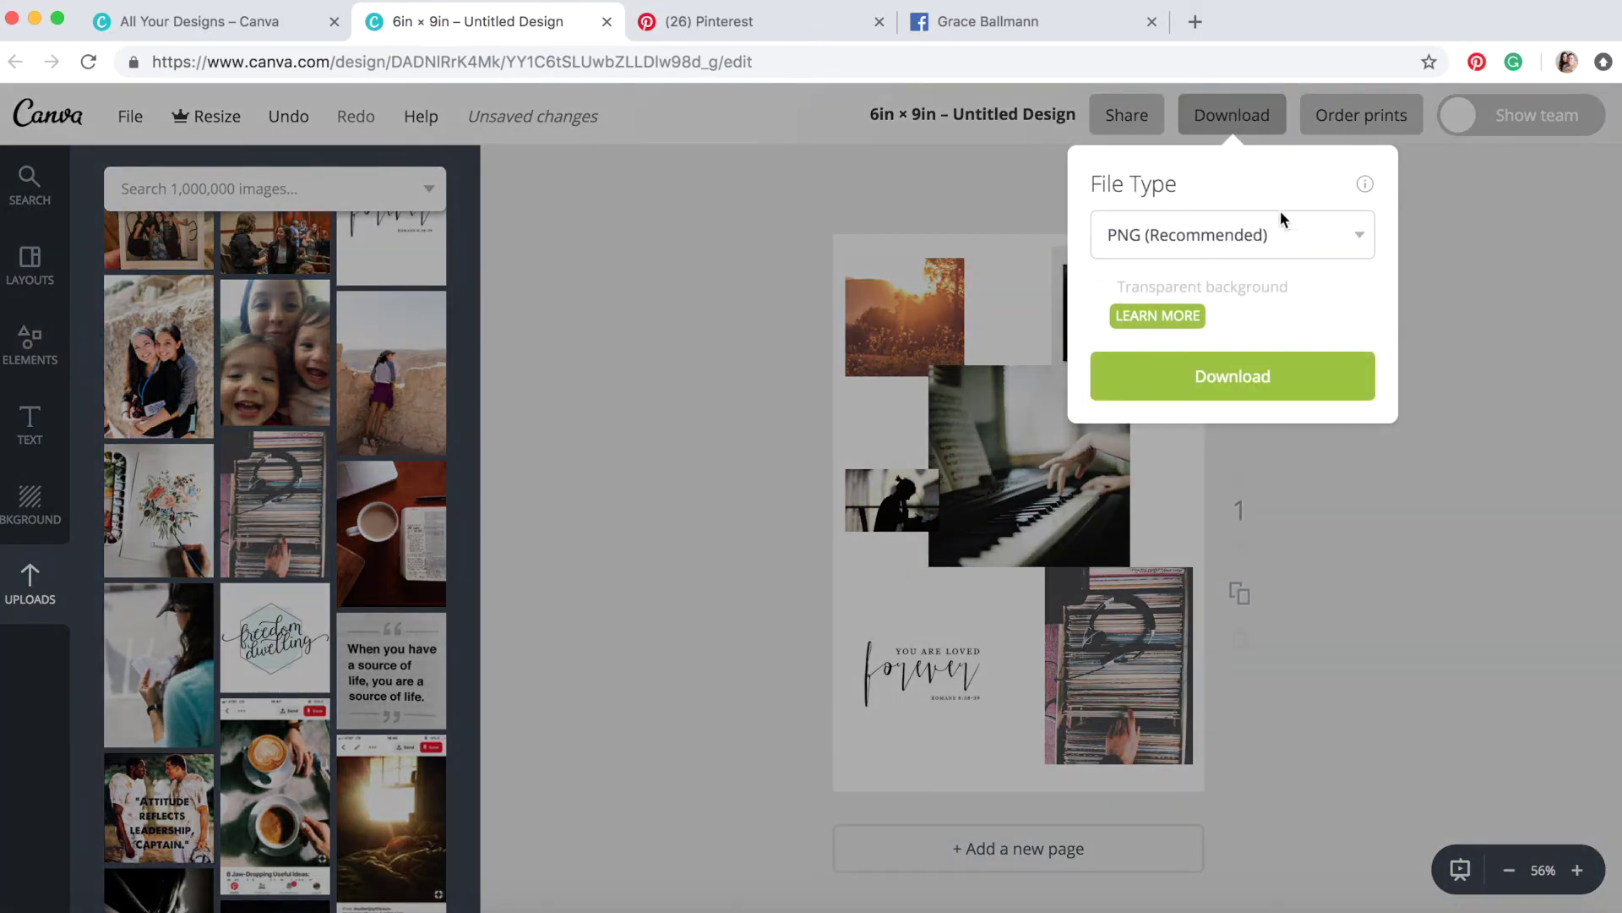
Set the file type to JPG and download the finished collage.
click(1313, 234)
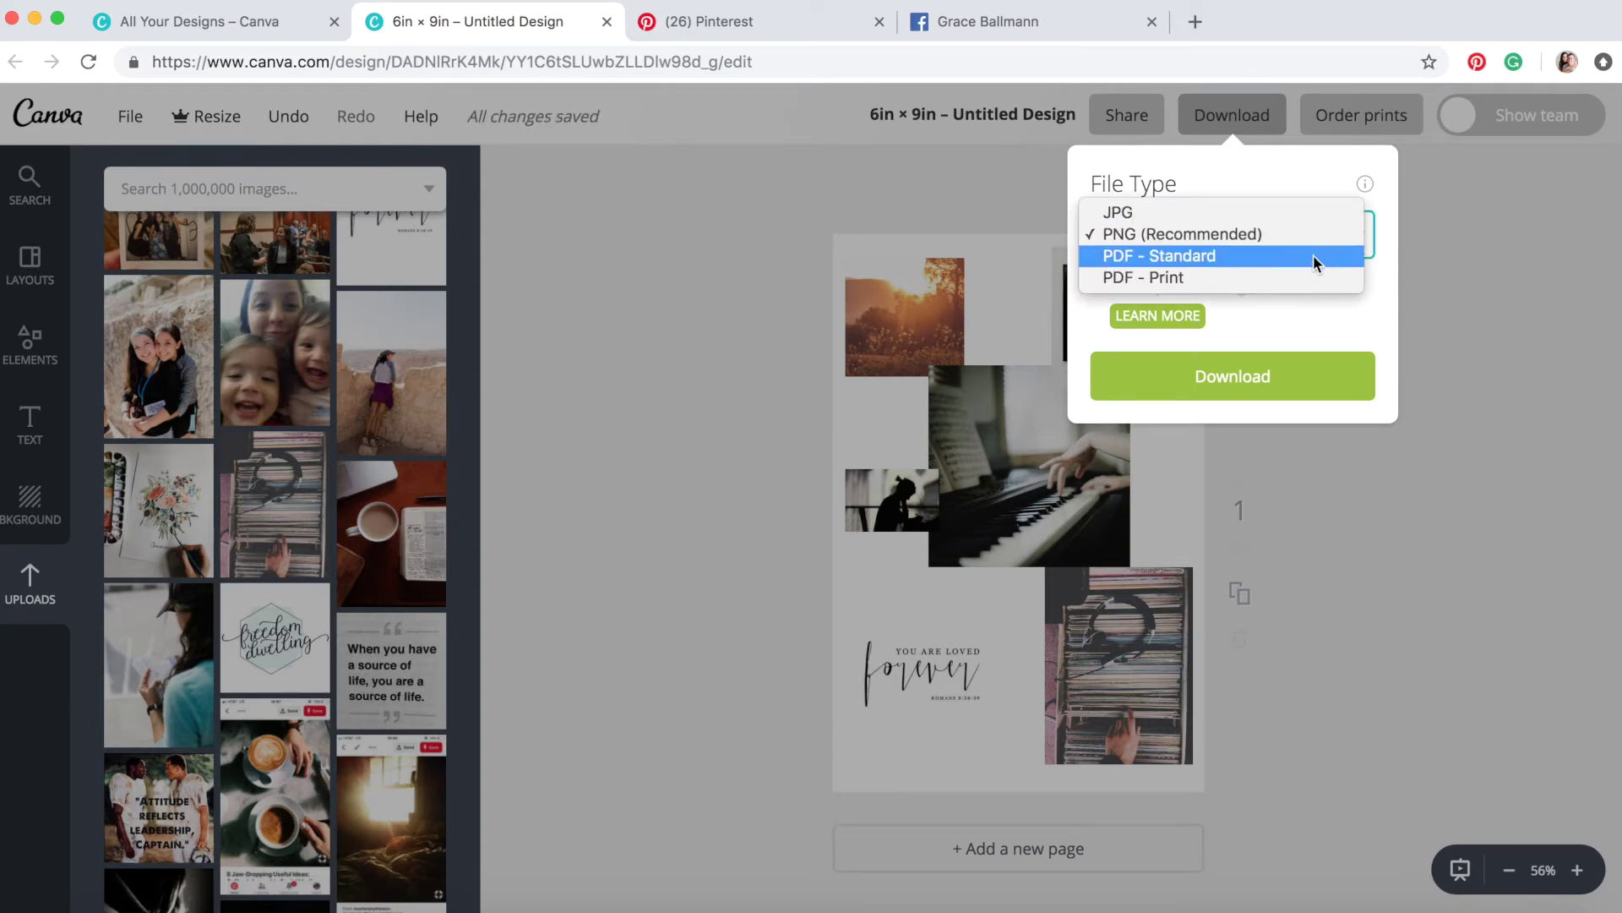
click(1302, 212)
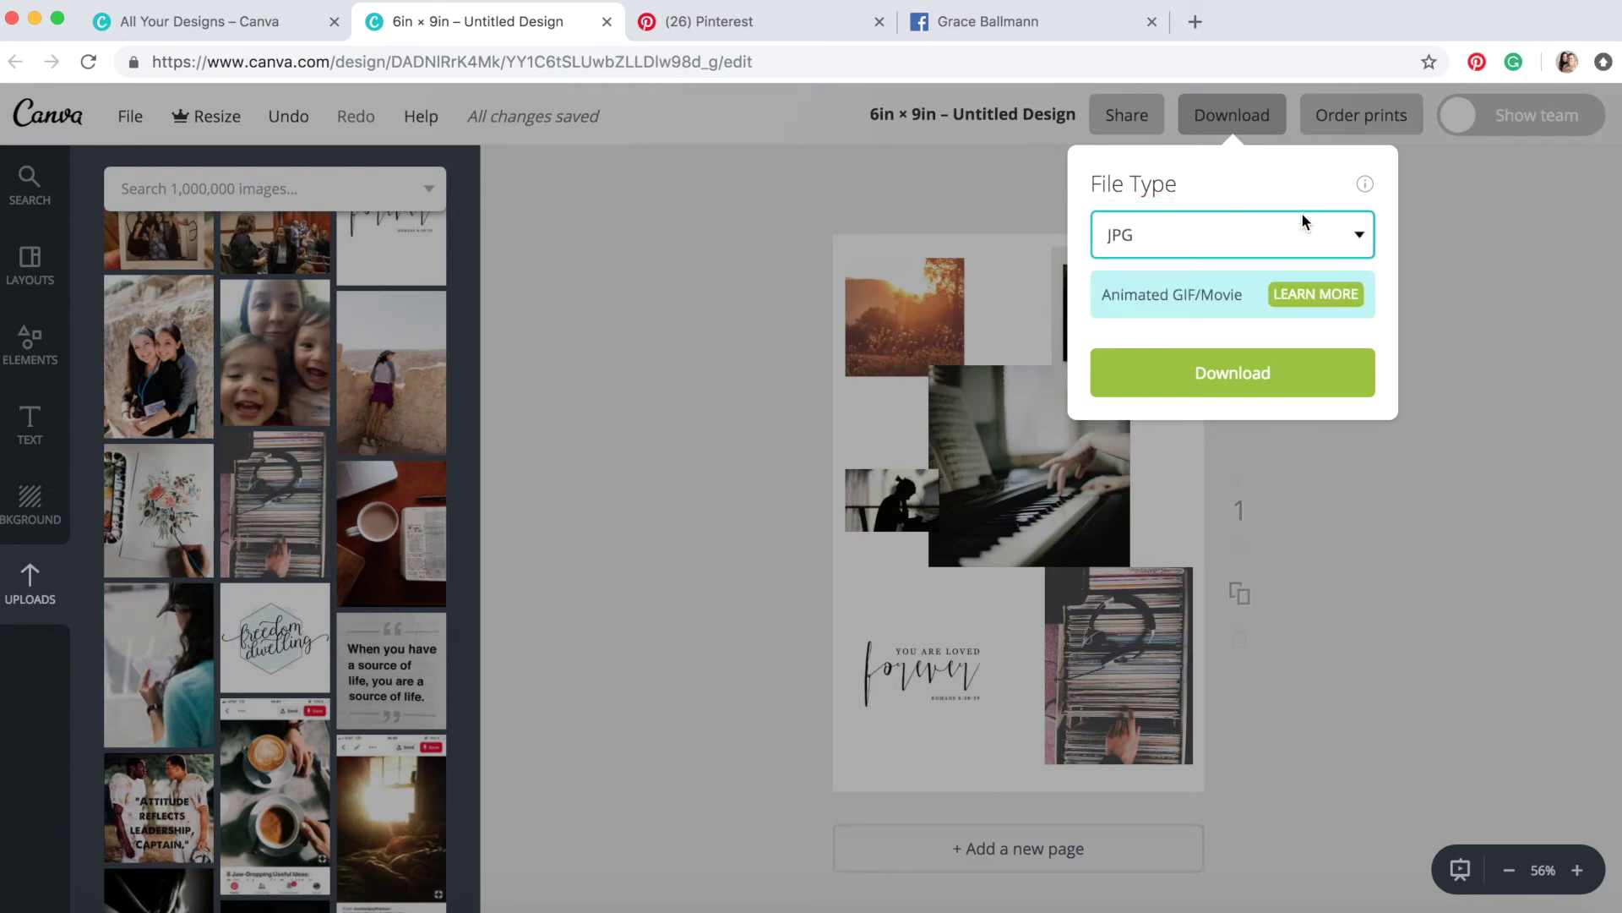
click(1228, 367)
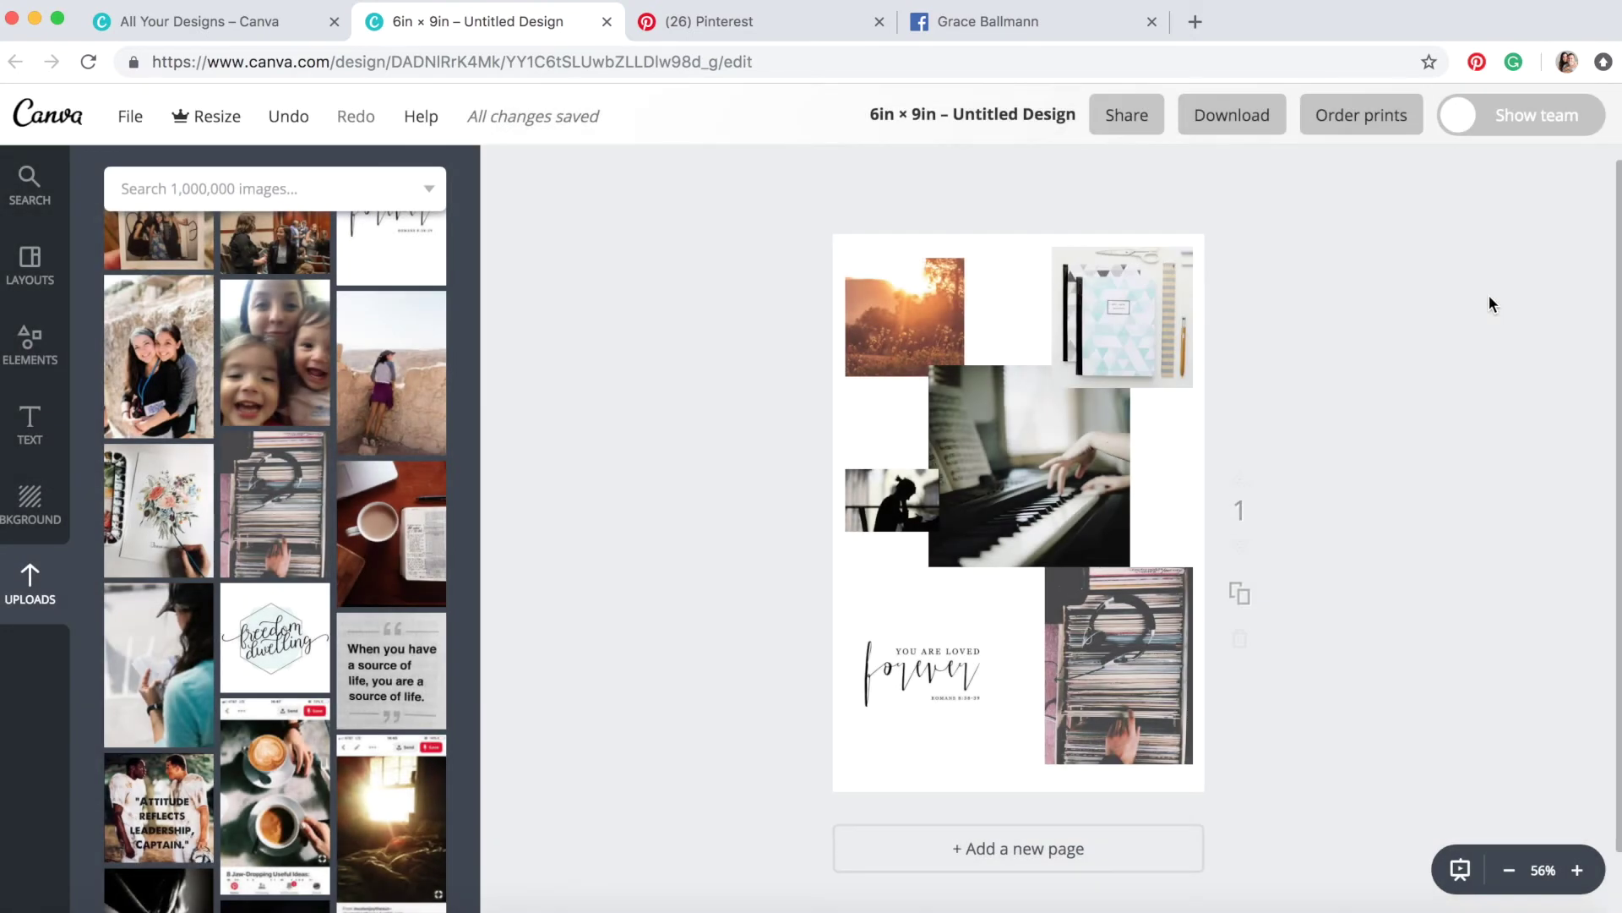
scroll(712, 391, up, 1)
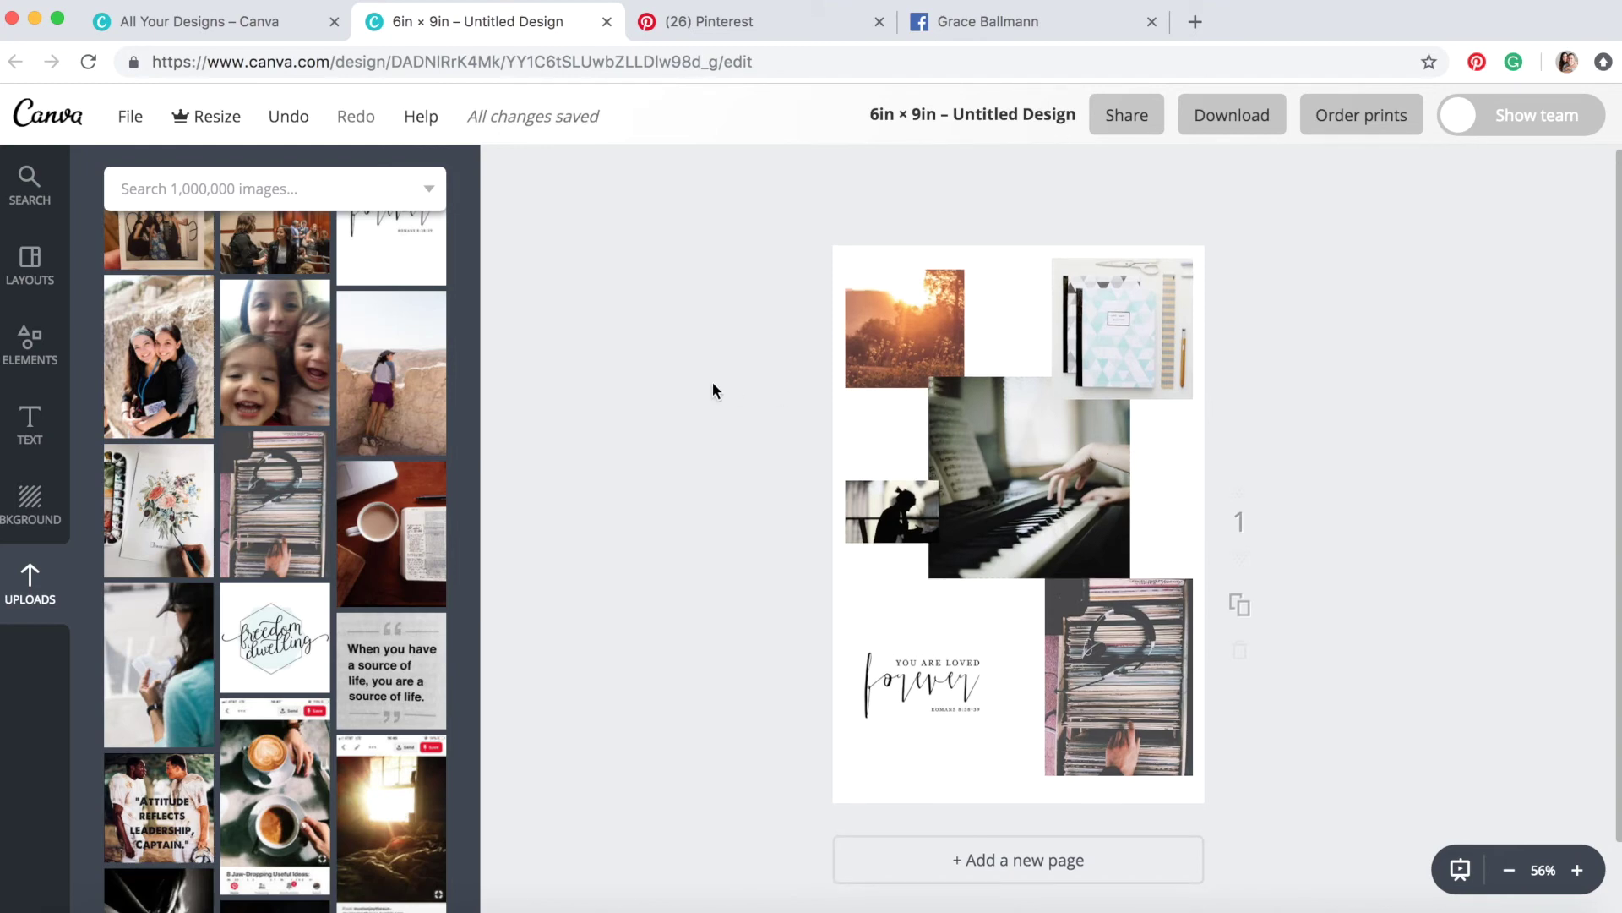